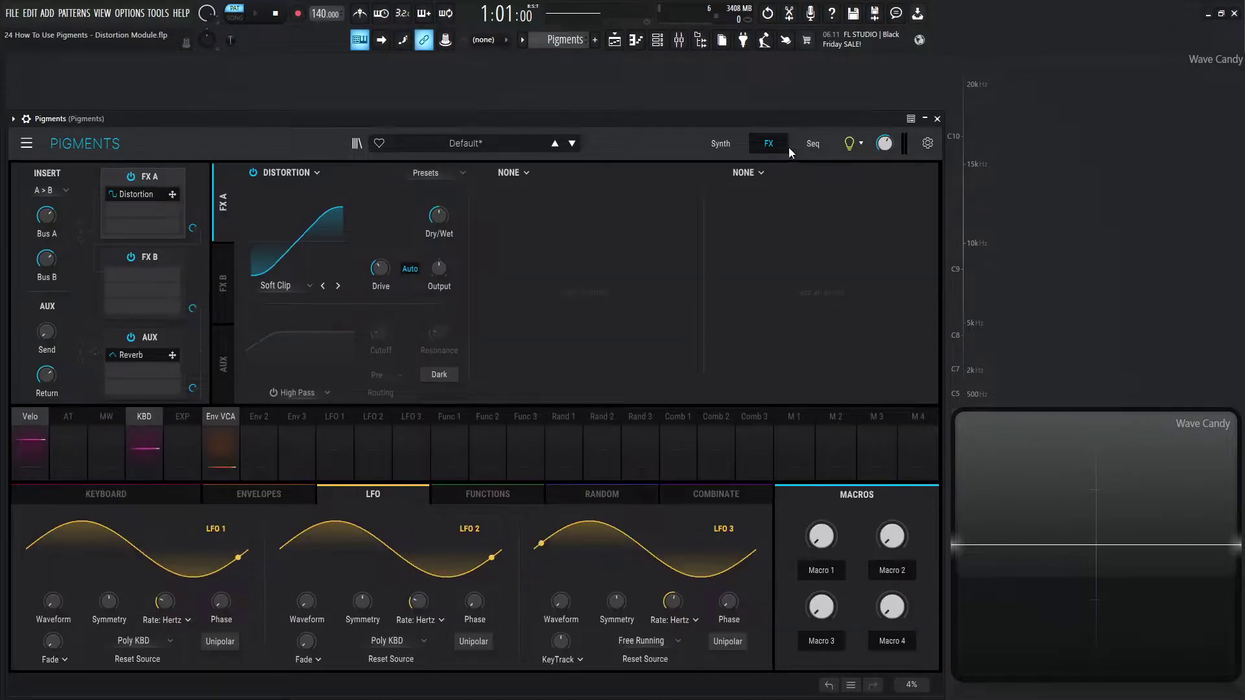
- Look over the effect types for the first FX A slot and the synth engine page, ending on the effects page
left_click(286, 174)
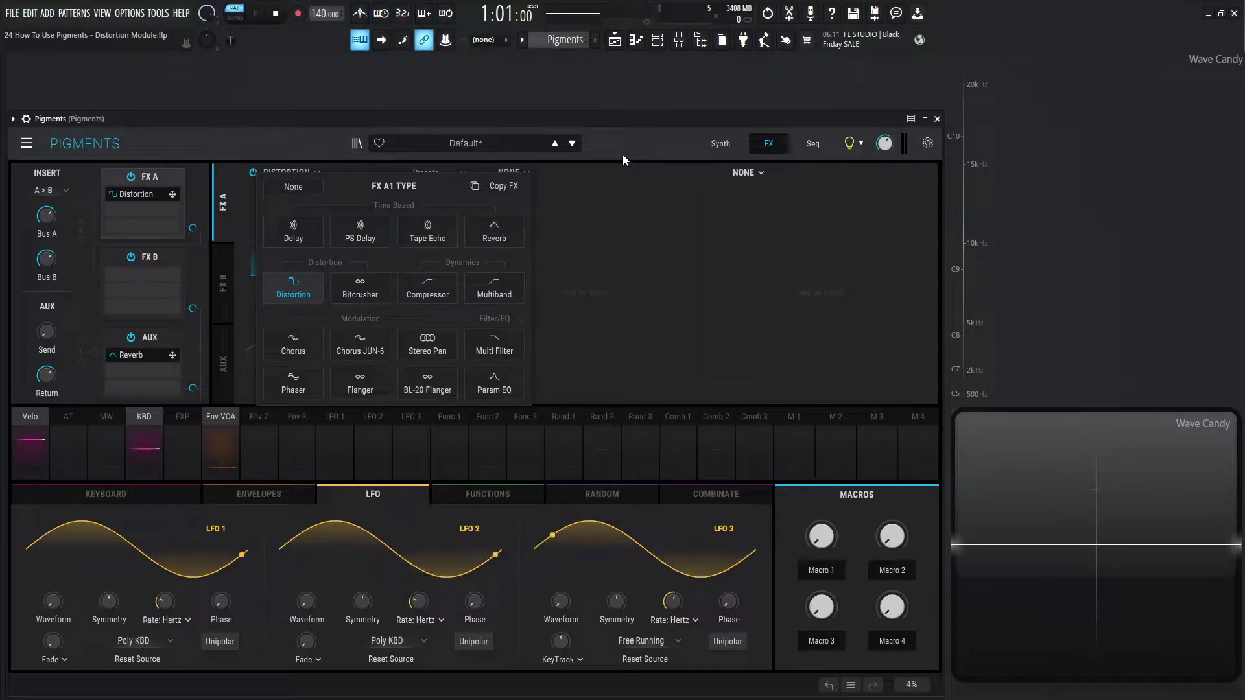
left_click(720, 144)
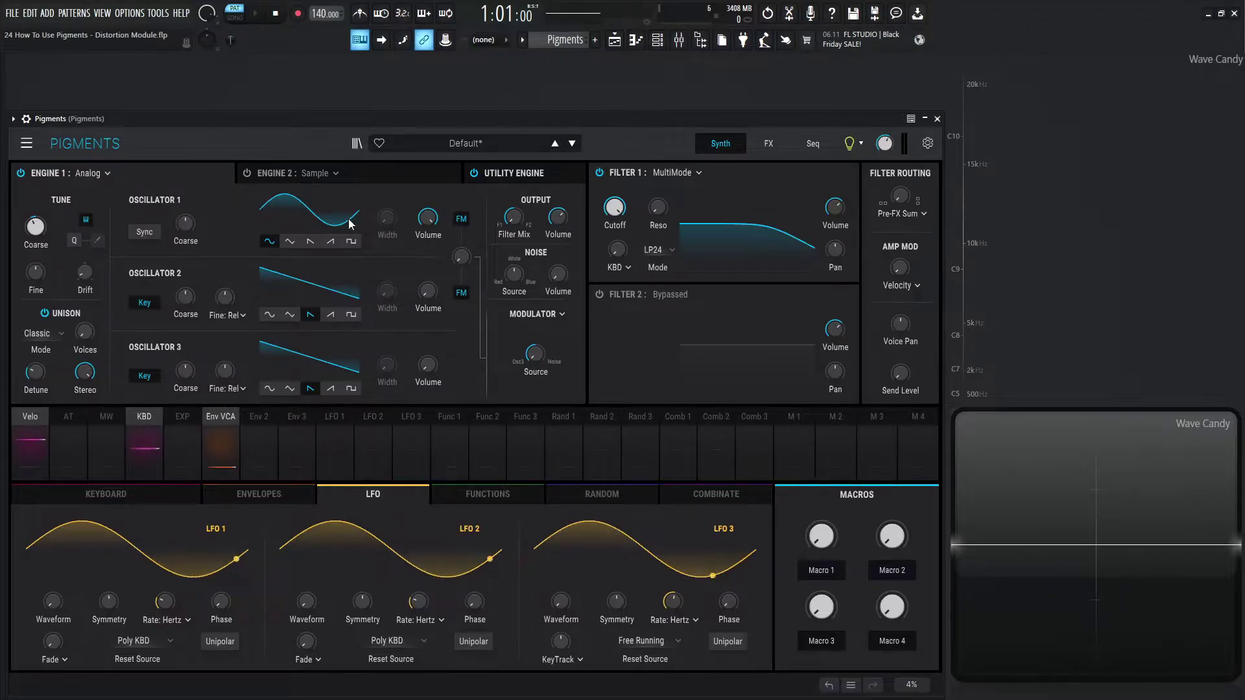
left_click(770, 144)
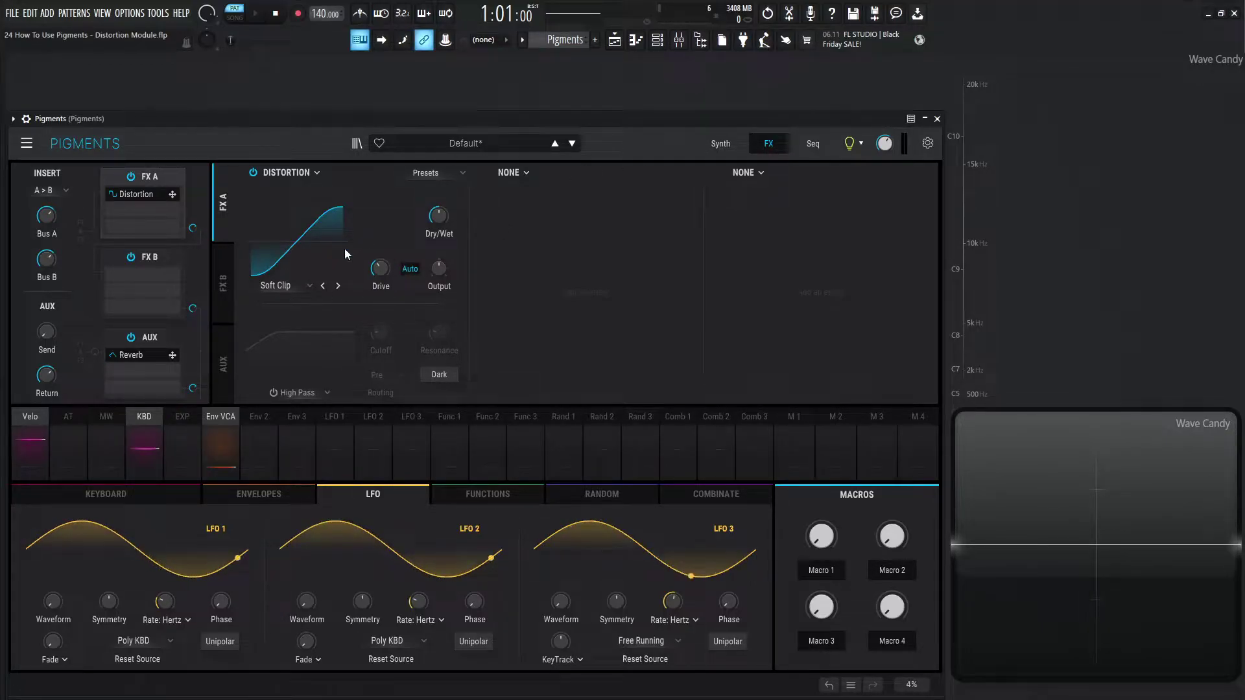
- Try the Distortion at maximum Drive with a higher Dry/Wet mix, and reset Dry/Wet to 50 %
mouse_move(376, 273)
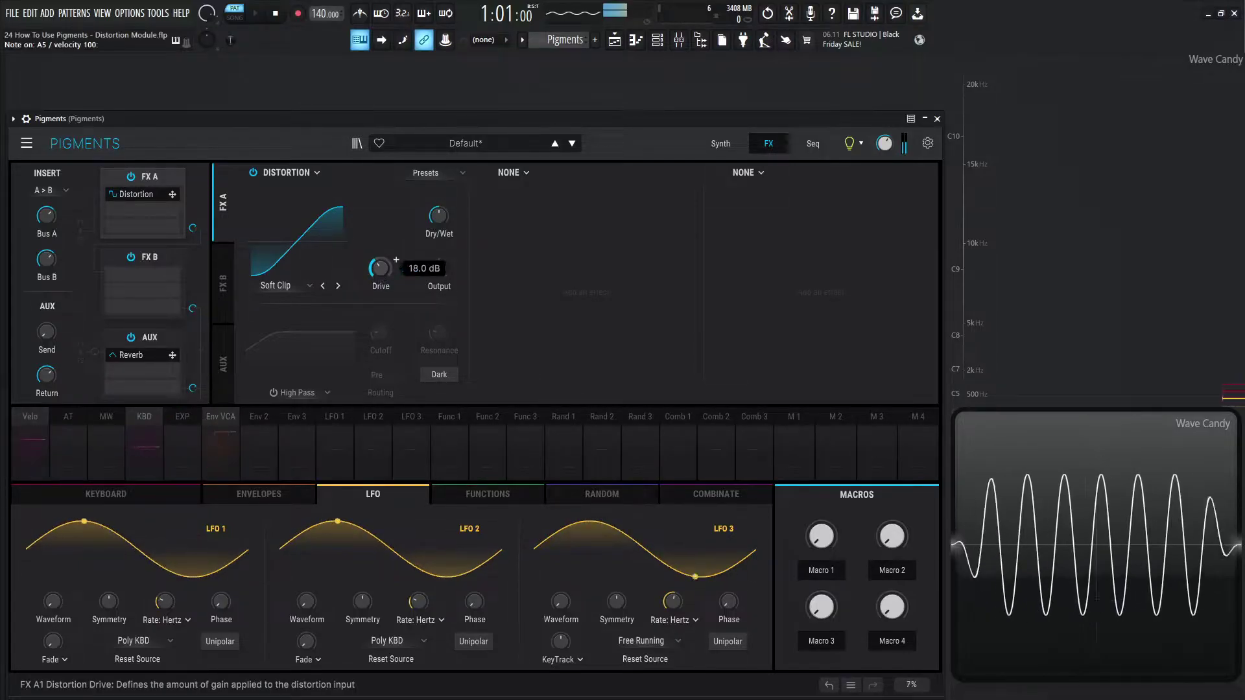
left_click_drag(379, 277, 379, 227)
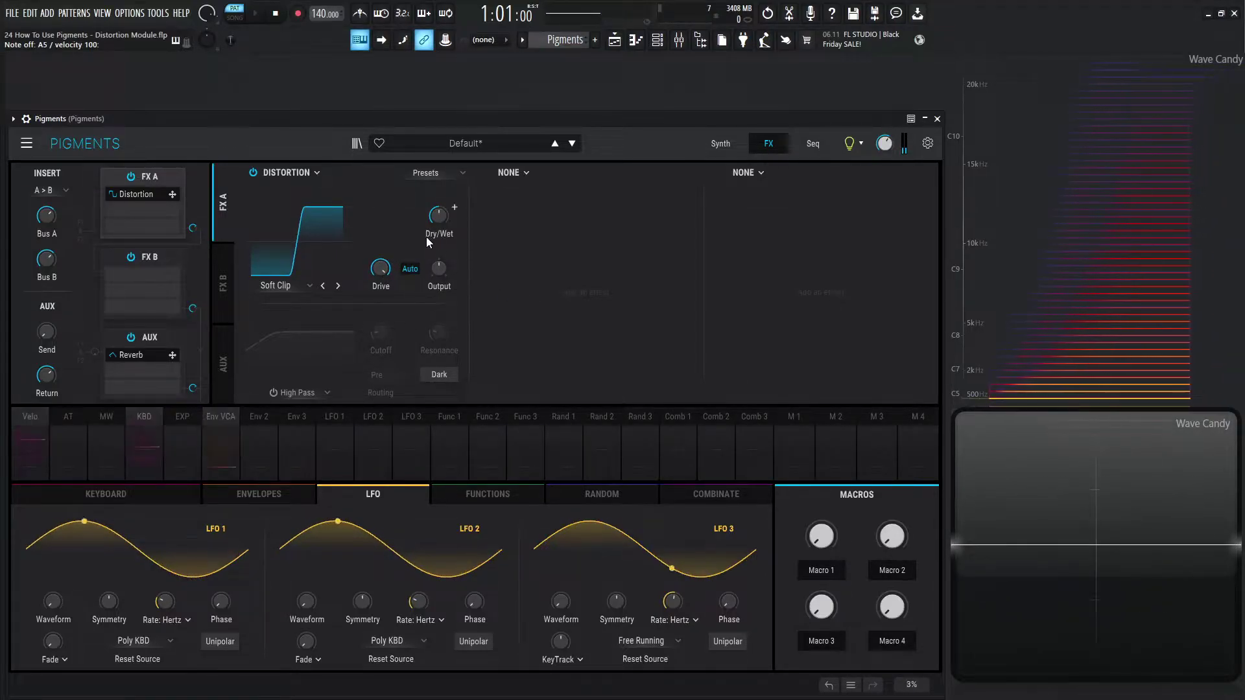
mouse_move(438, 220)
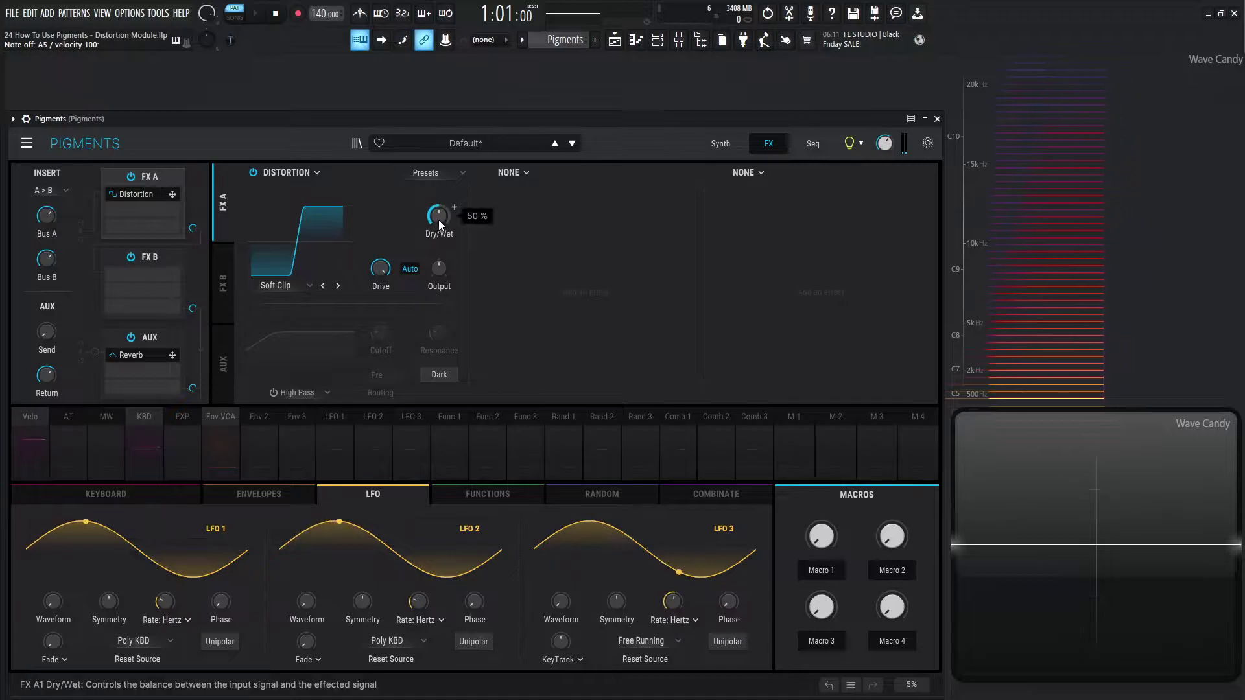
left_click_drag(438, 220, 438, 217)
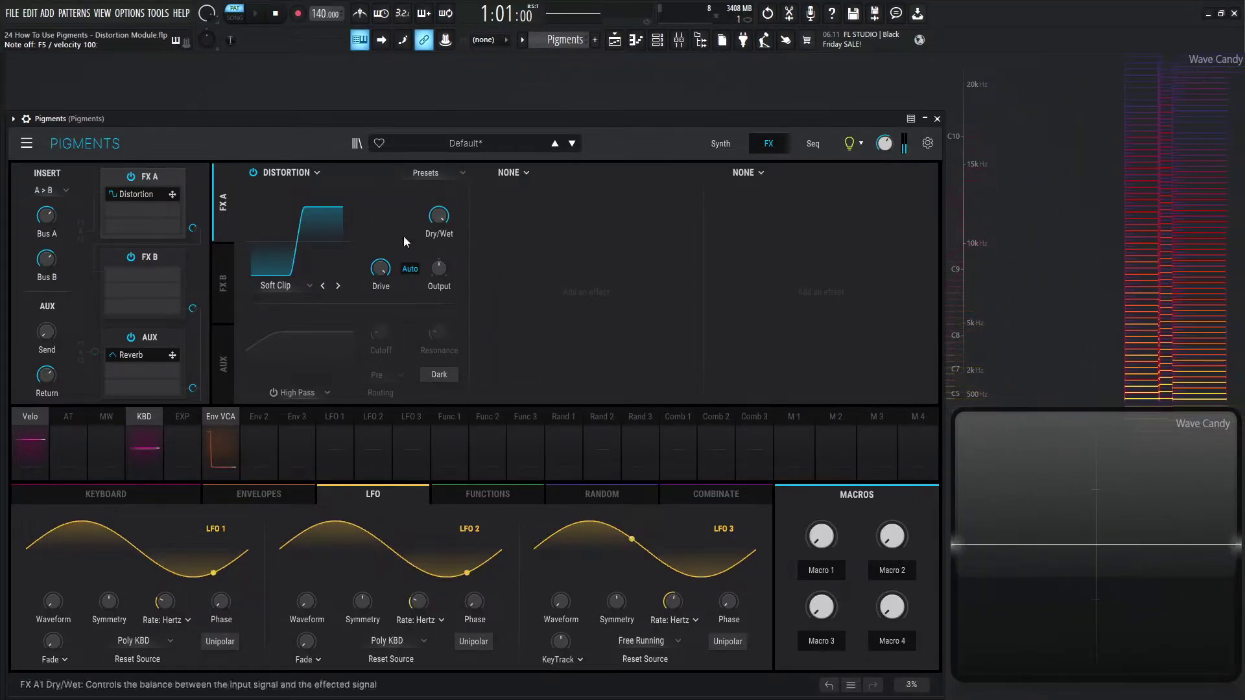
double_click(439, 217)
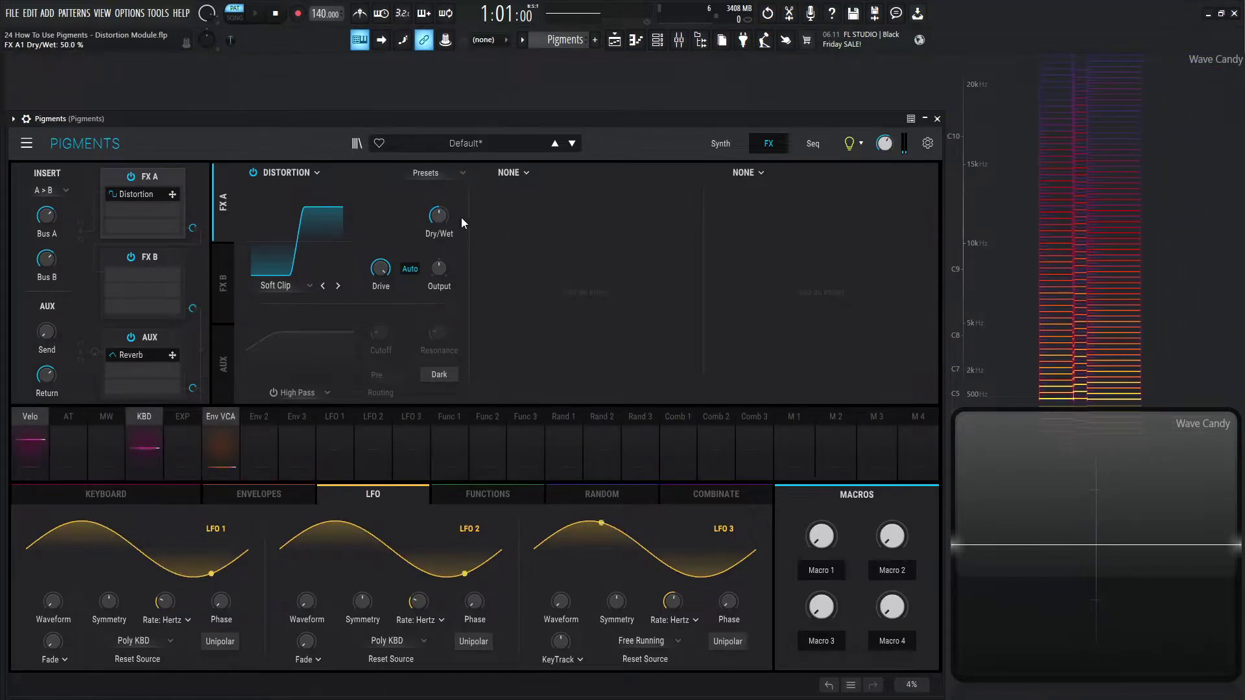
- Lower the Distortion Drive to 0 dB, switch off Auto compensation and play notes while raising the Drive
mouse_move(382, 271)
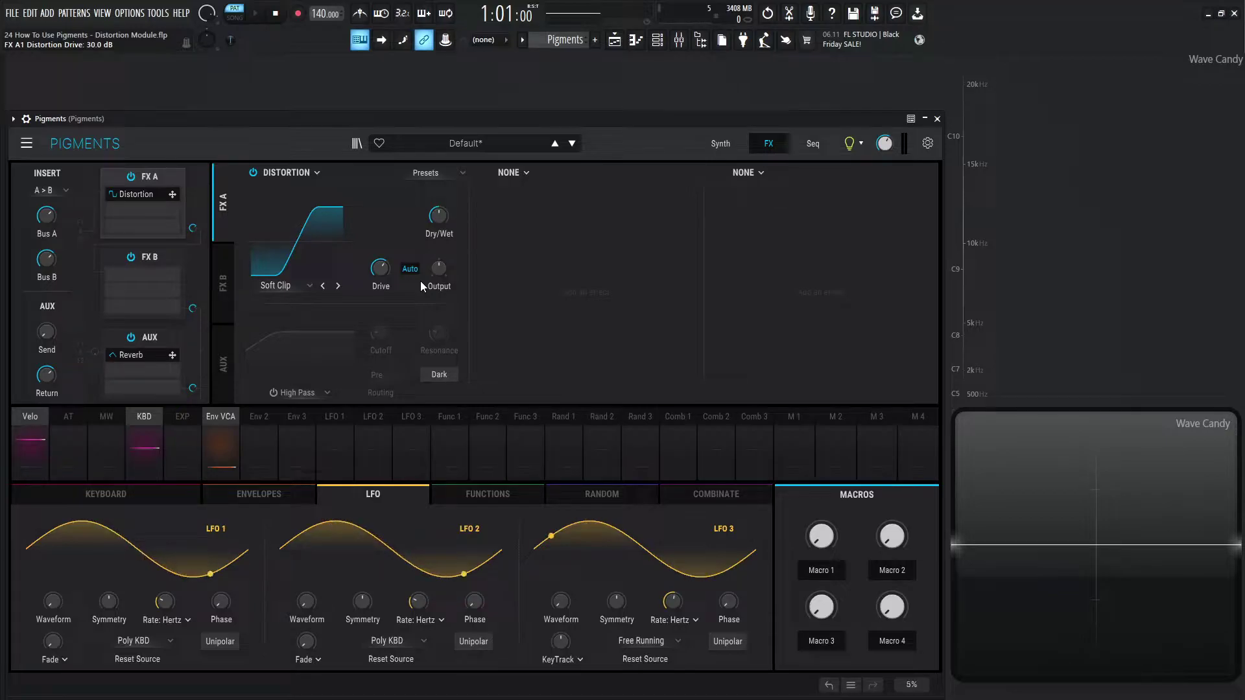
mouse_move(428, 267)
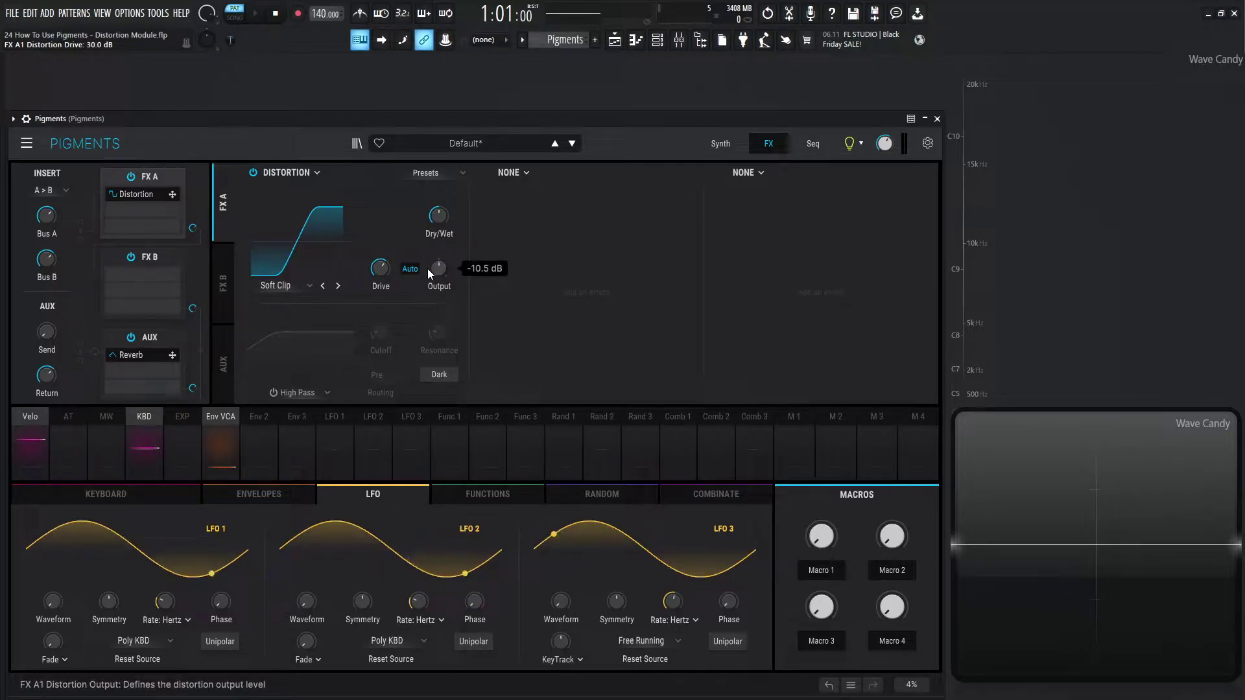
left_click_drag(380, 267, 379, 311)
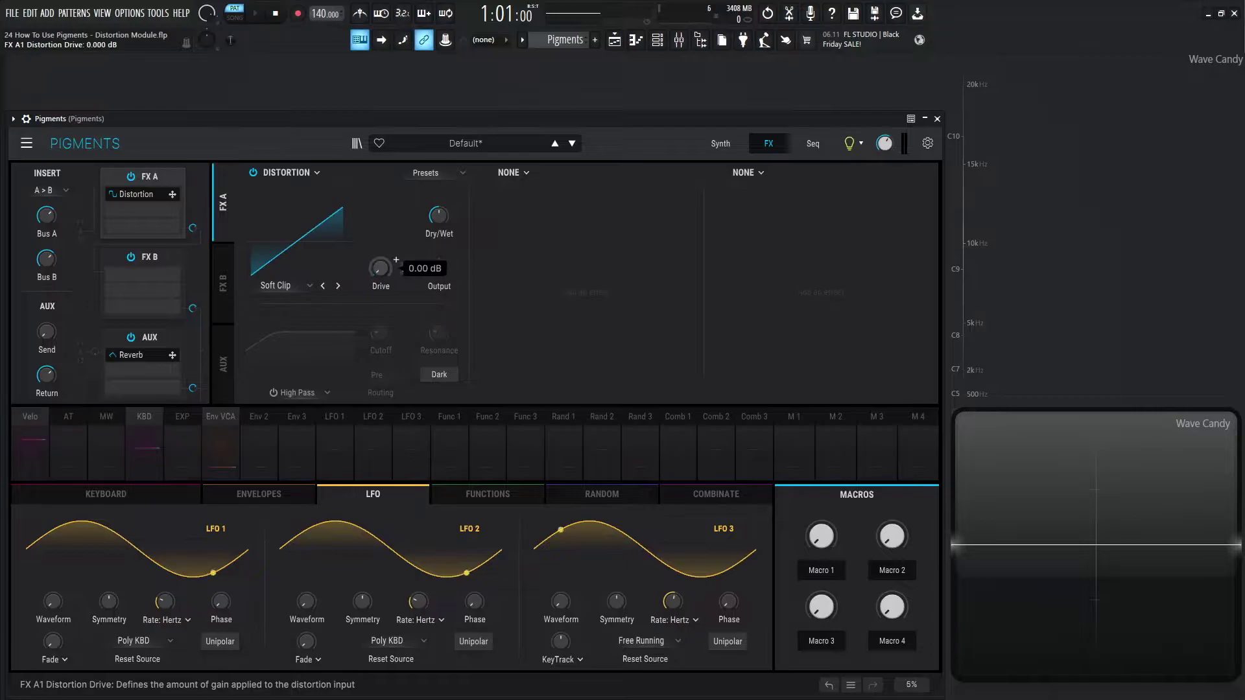
key("n")
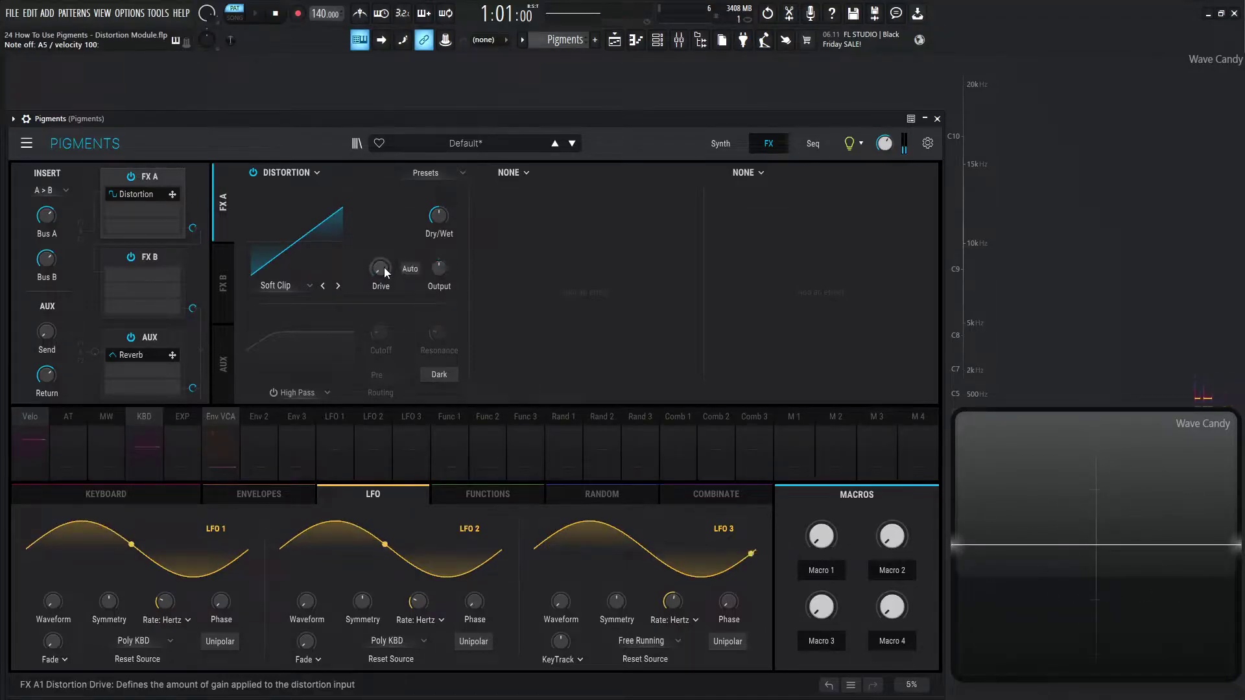
key("n")
left_click_drag(382, 271, 383, 252)
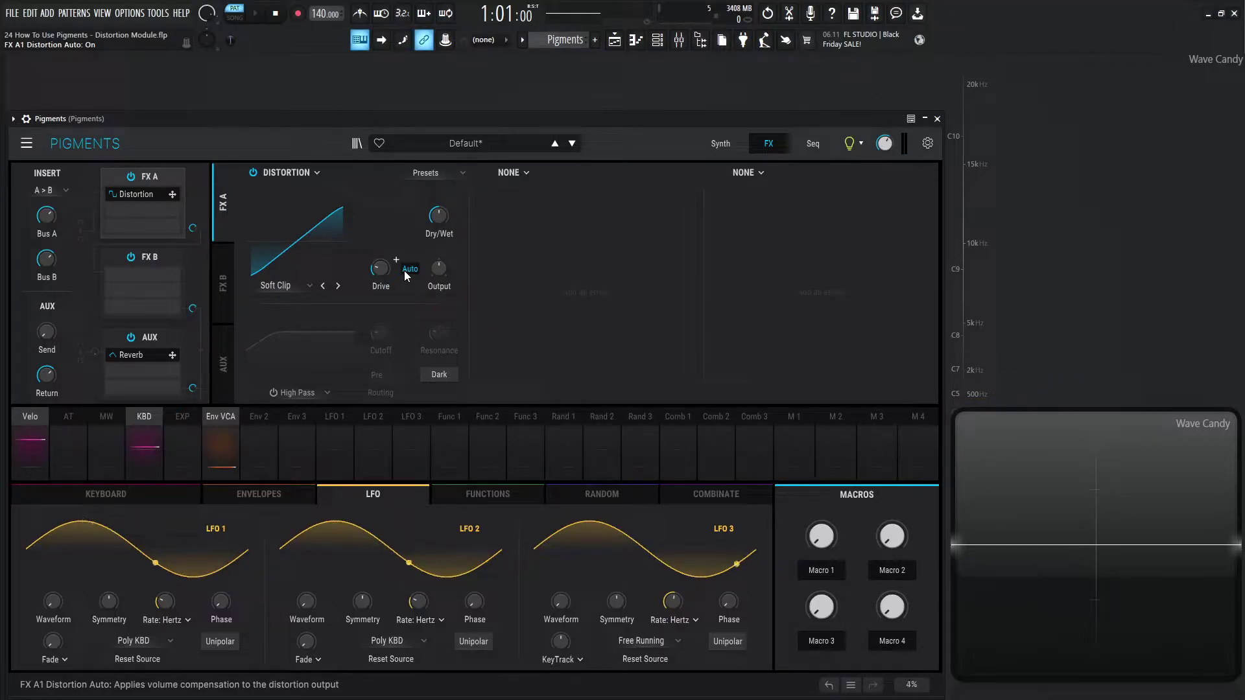
- Compare Drive sweeps with and without Auto volume compensation, leaving Auto on and the Drive reset to 18 dB
left_click_drag(381, 268, 380, 225)
double_click(381, 268)
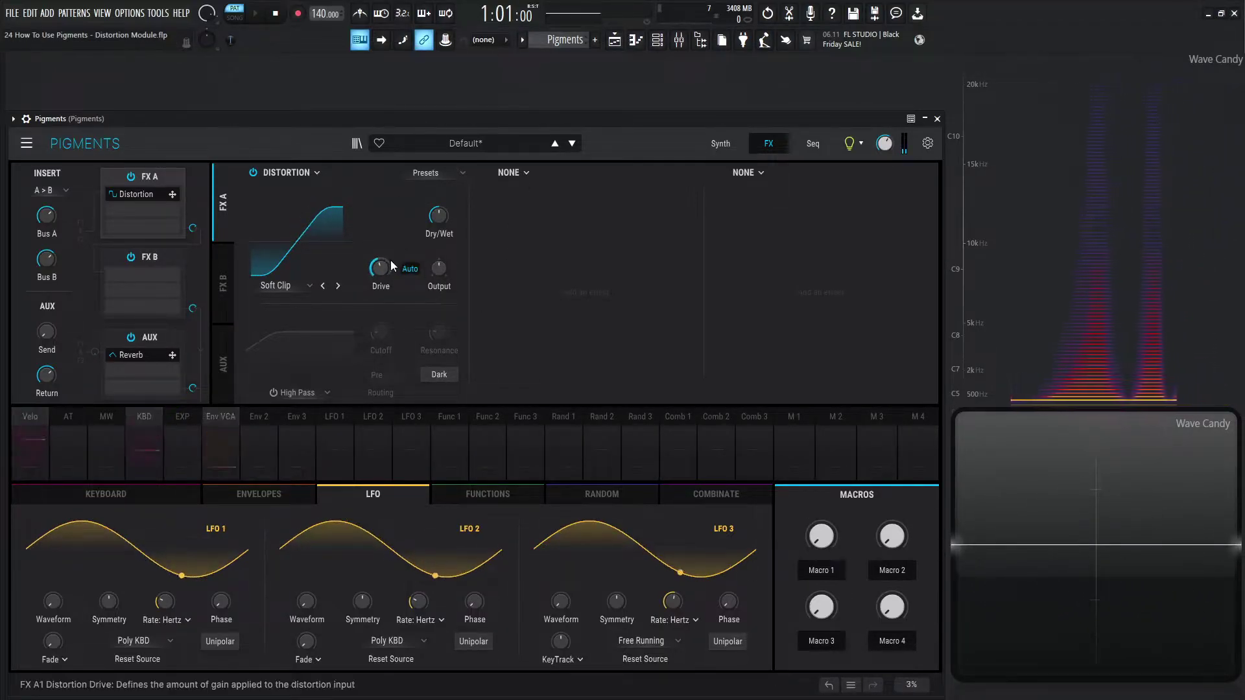
mouse_move(381, 268)
left_mouse_down()
mouse_move(396, 260)
mouse_move(381, 247)
mouse_move(377, 275)
mouse_move(378, 257)
left_mouse_up()
double_click(381, 268)
left_click(411, 270)
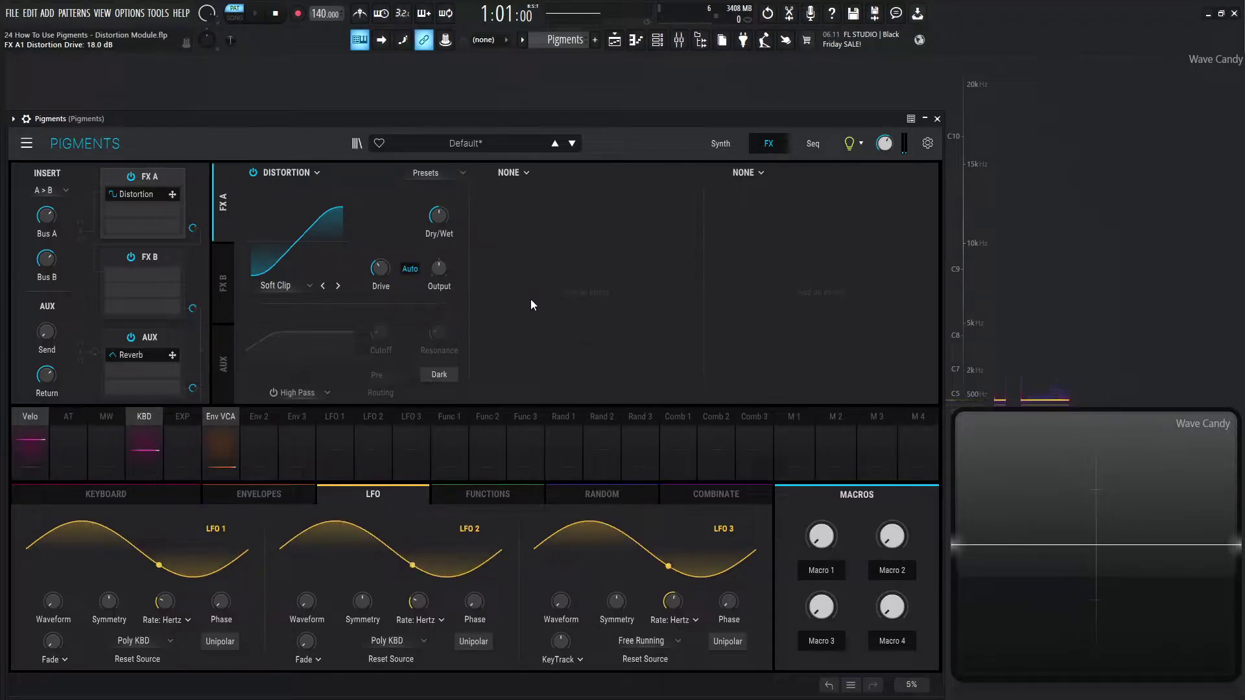
- Play a note while varying the Distortion Output level, and reset it to -10.5 dB
mouse_move(438, 274)
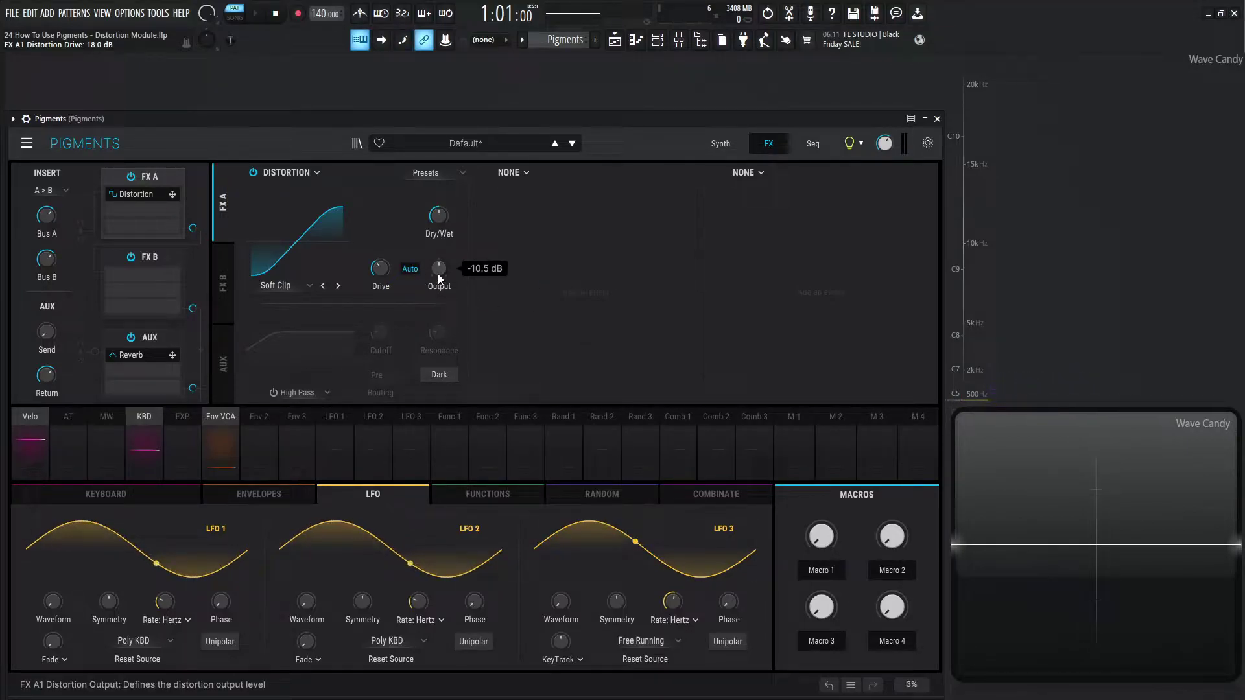
key("n")
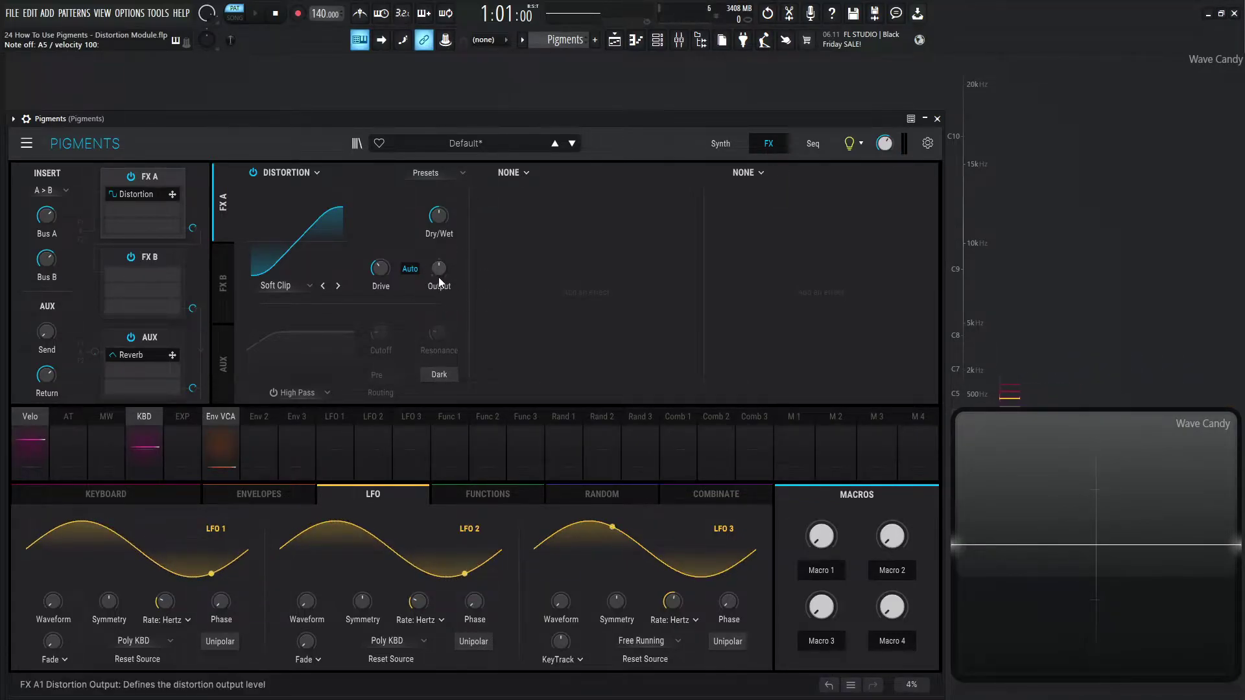
mouse_move(441, 263)
left_mouse_down()
mouse_move(441, 253)
mouse_move(442, 266)
left_mouse_up()
double_click(442, 263)
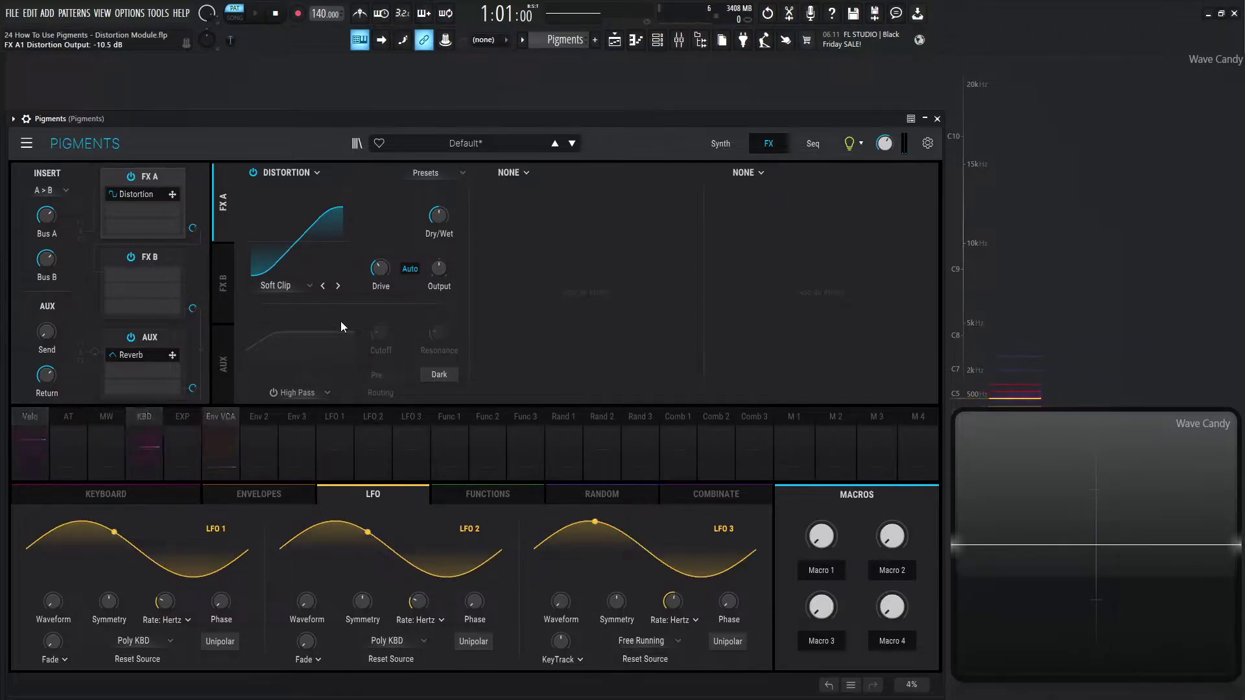
- Enable the Distortion module's filter and set its routing to Post
left_click(273, 393)
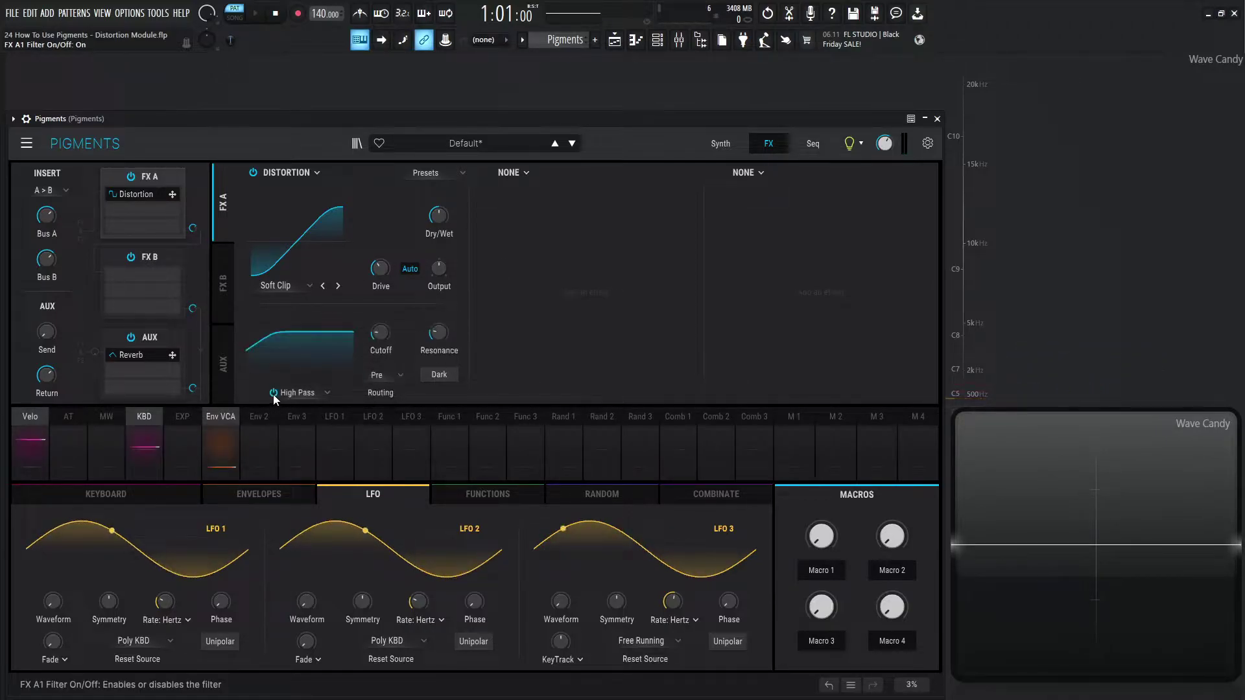
left_click(383, 376)
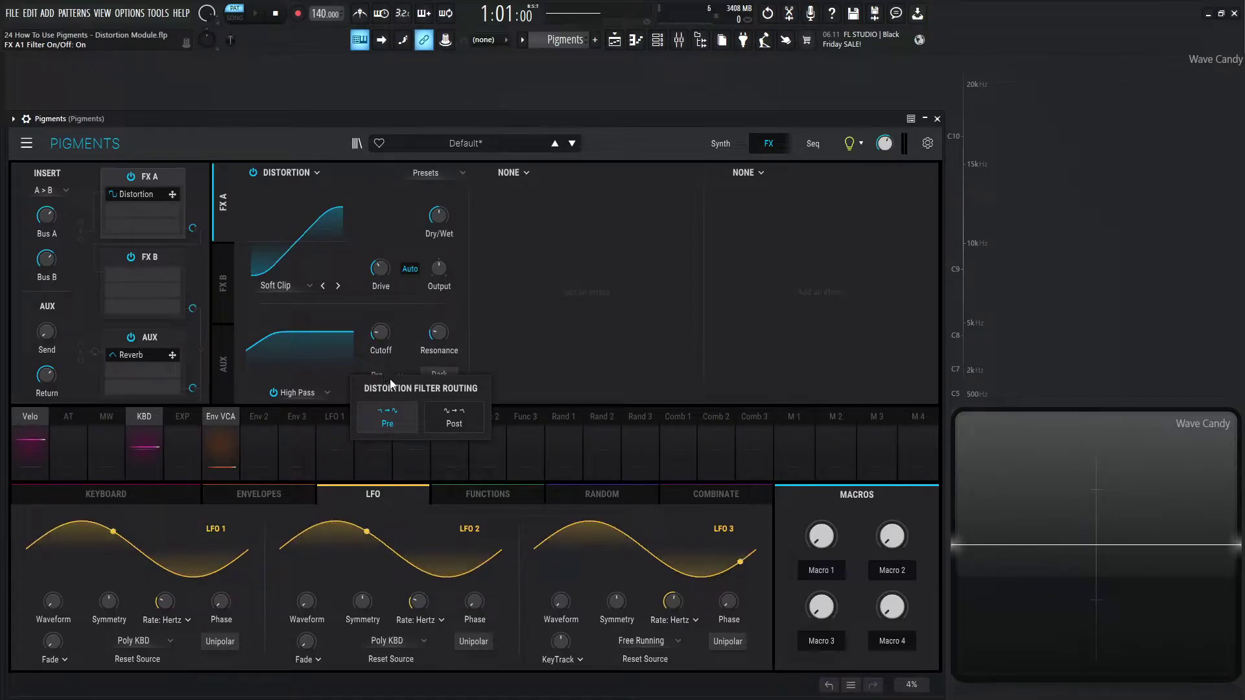
left_click(465, 422)
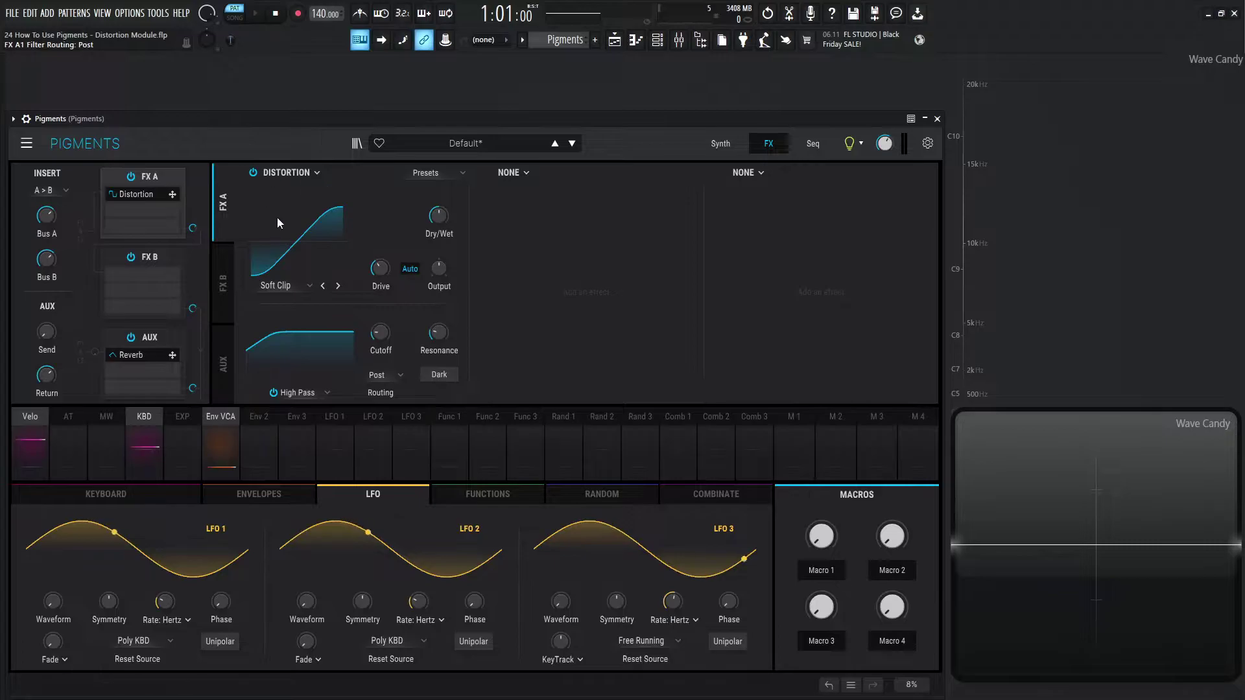
- Set the Distortion filter mode to Low Pass and its cutoff to 20000 Hz
left_click(314, 394)
left_click(299, 435)
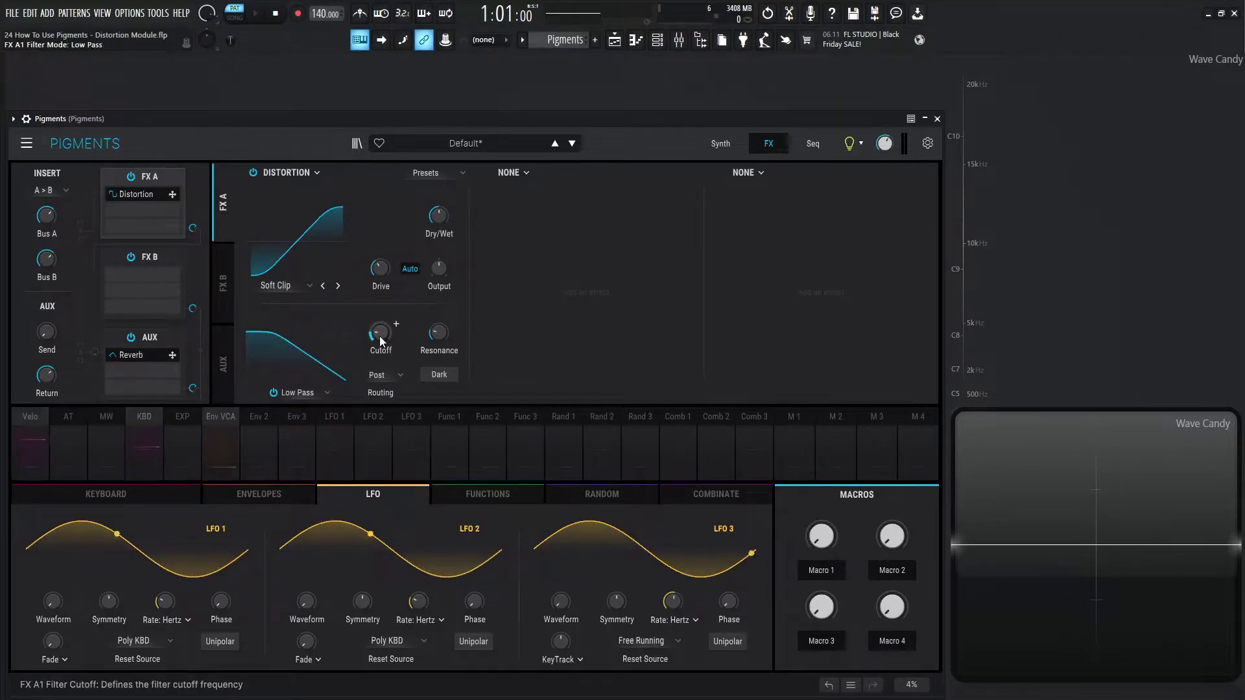
left_click_drag(381, 336, 381, 242)
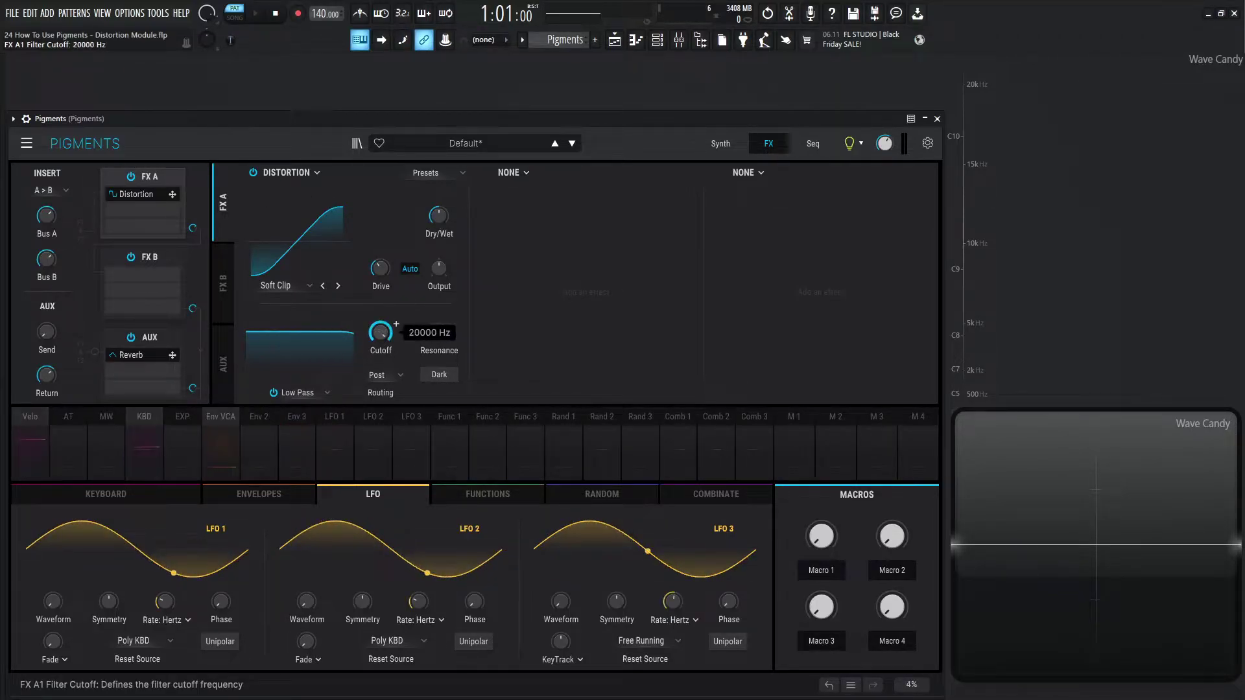
- Bypass the Distortion filter, raise the Drive to maximum and play a note to hear the unfiltered sound
left_click(274, 392)
left_click_drag(380, 268, 380, 214)
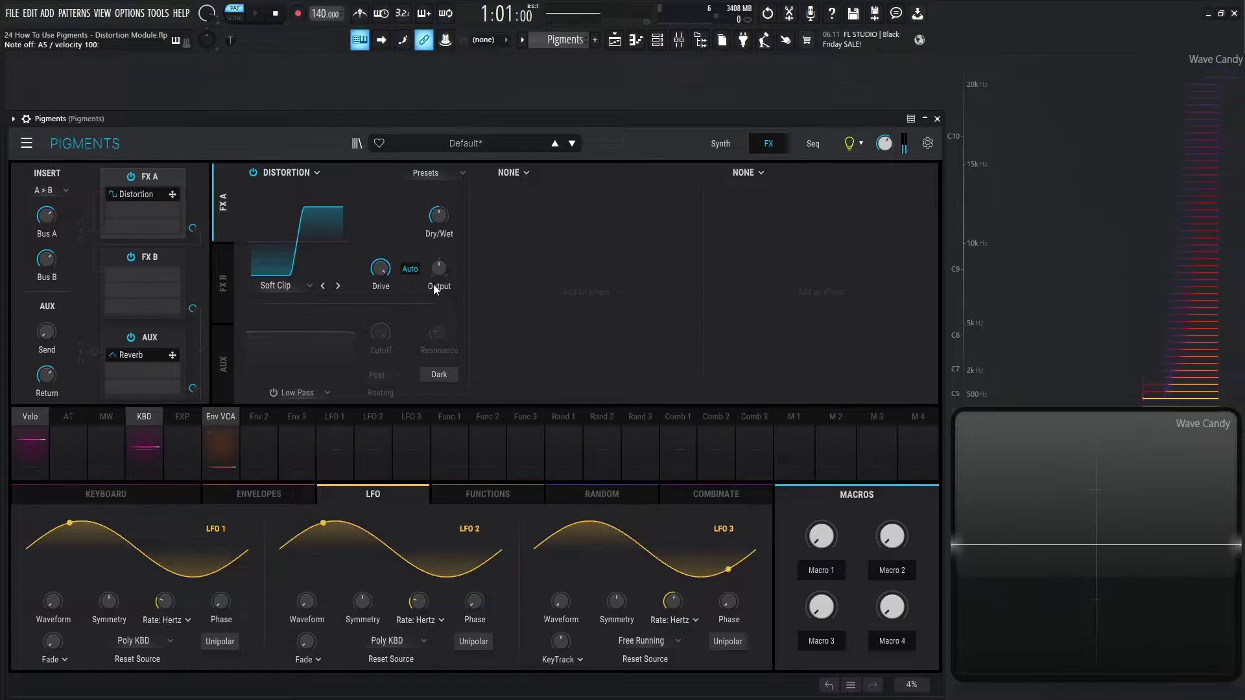
key("n")
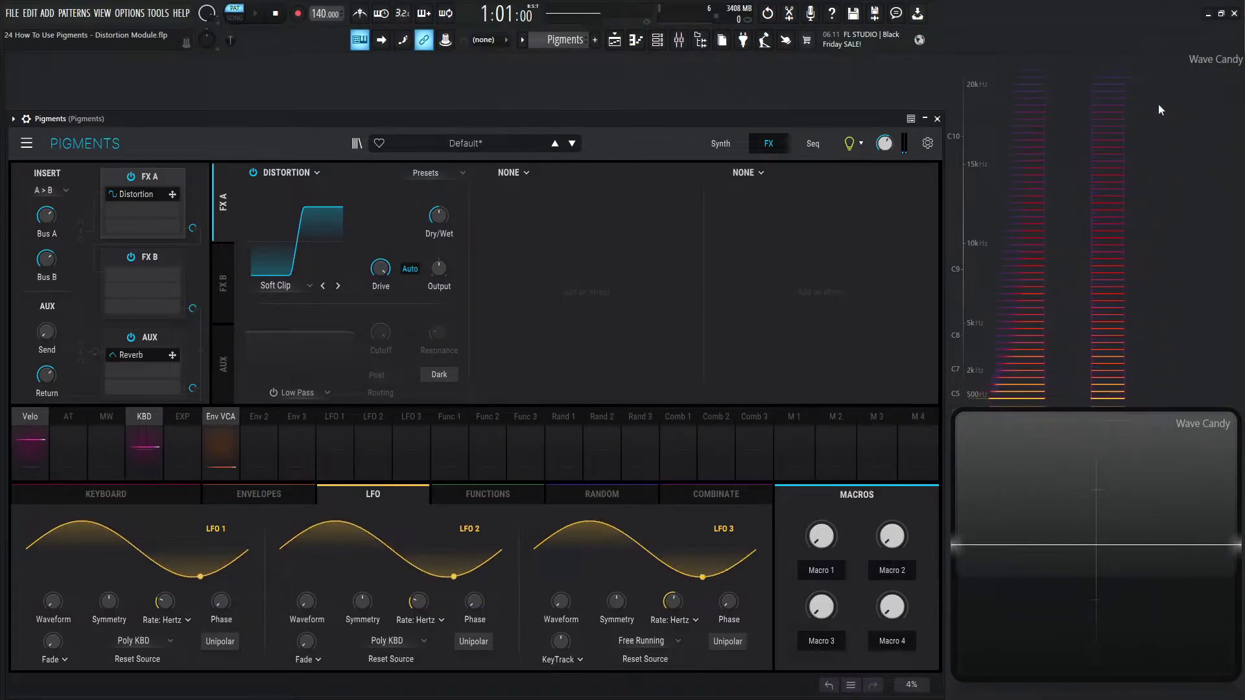
- Re-enable the low-pass filter and lower its cutoff to about 1700 Hz while playing a note
left_click(273, 393)
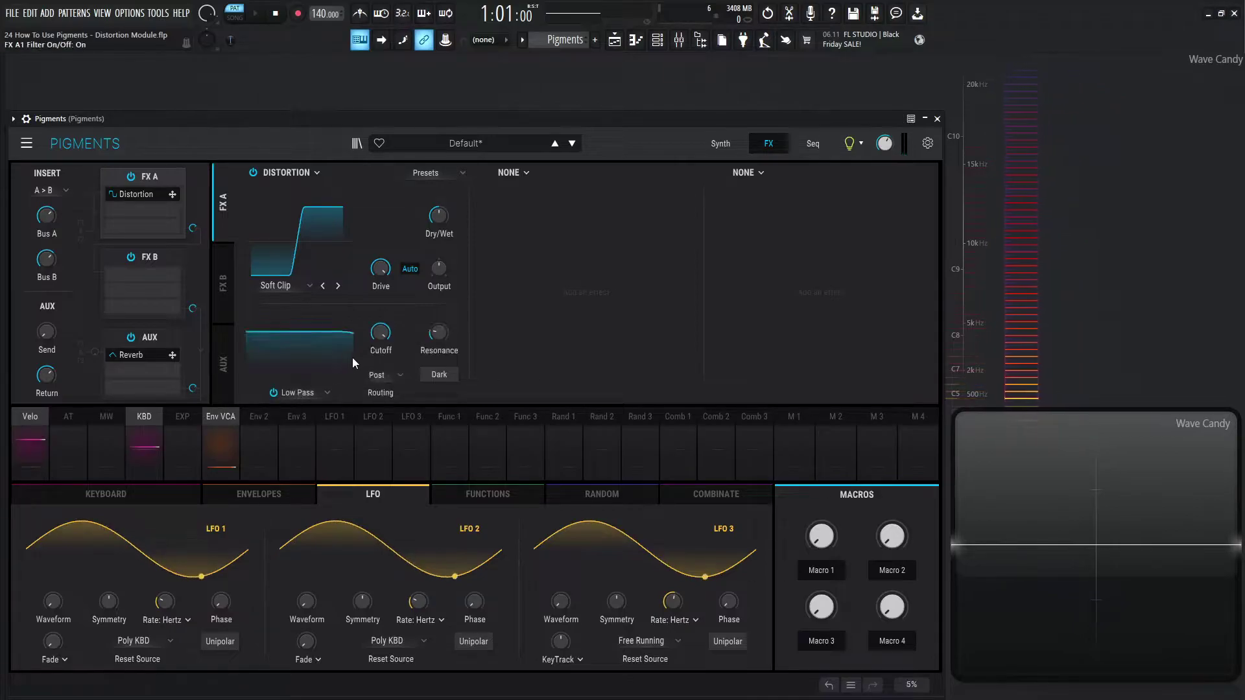
scroll(377, 335, "down", 10)
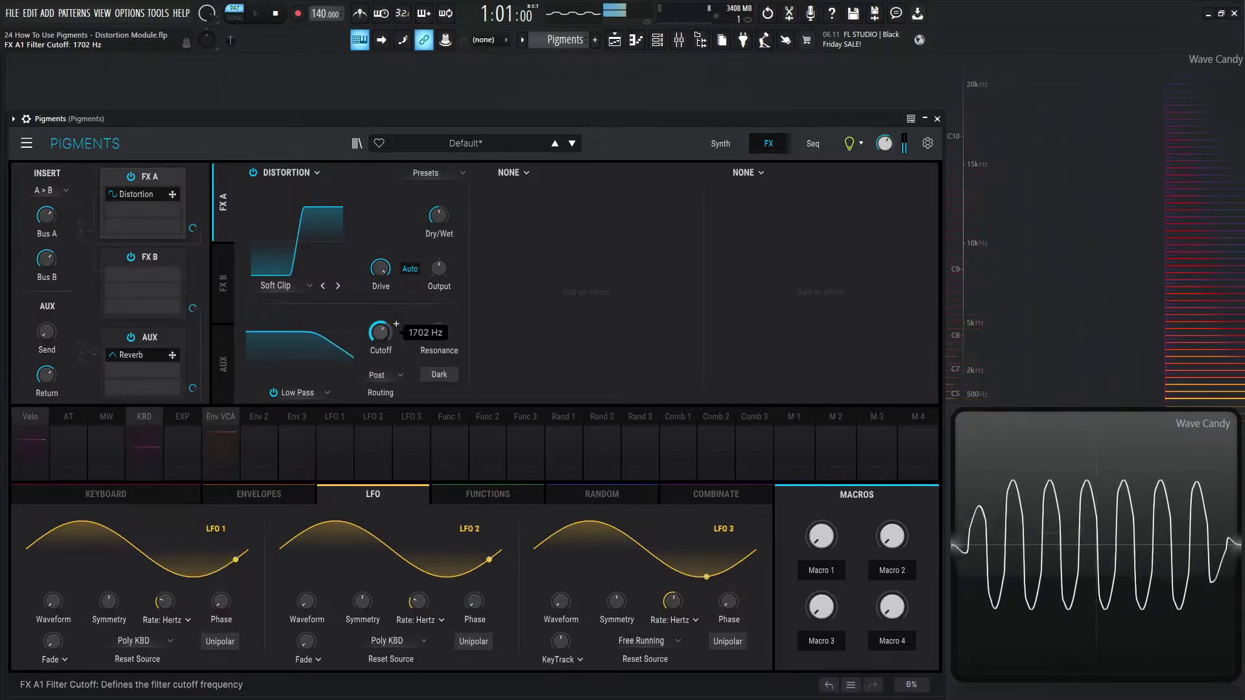
left_click_drag(387, 331, 387, 329)
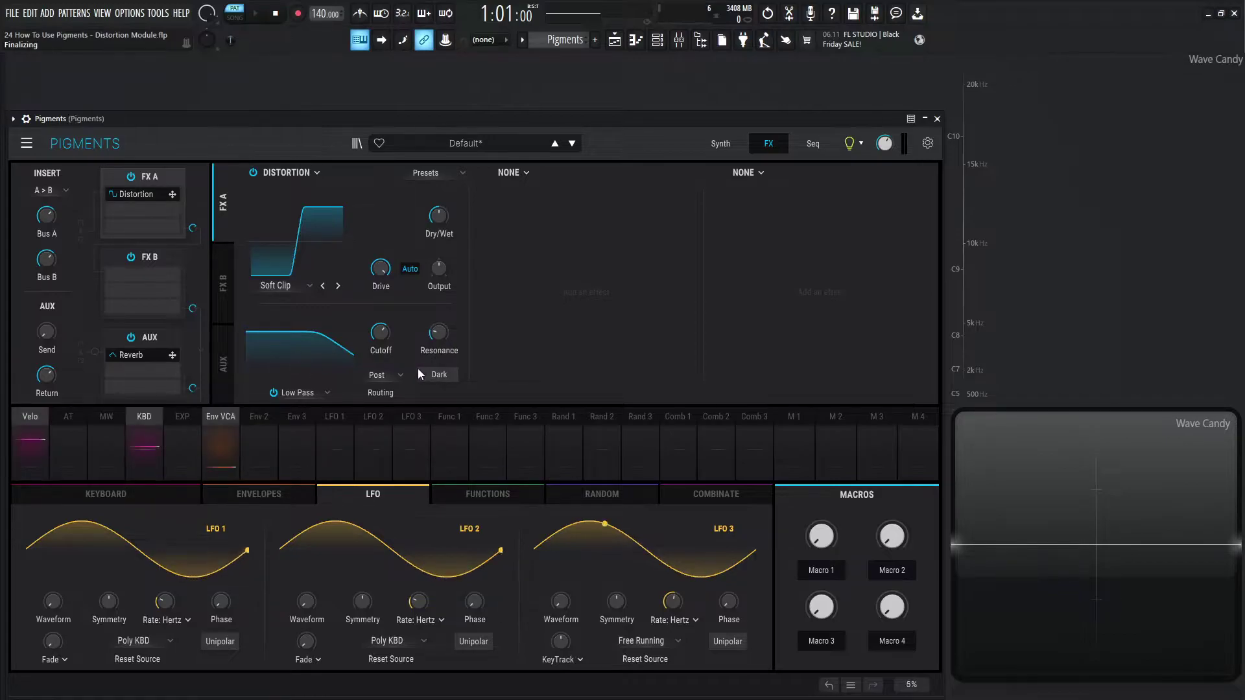
- Try the High Pass and Band Pass modes on the Distortion filter, and return it to Low Pass
left_click(318, 391)
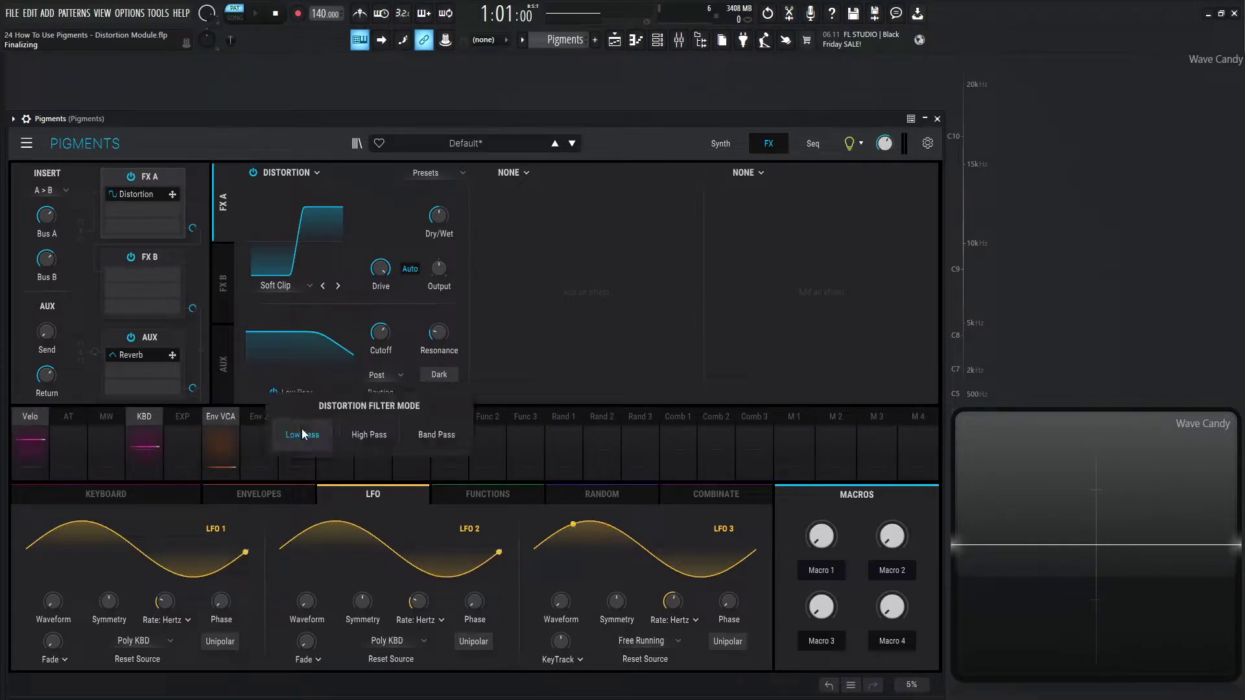
left_click(366, 433)
left_click(324, 392)
left_click(444, 434)
left_click(317, 393)
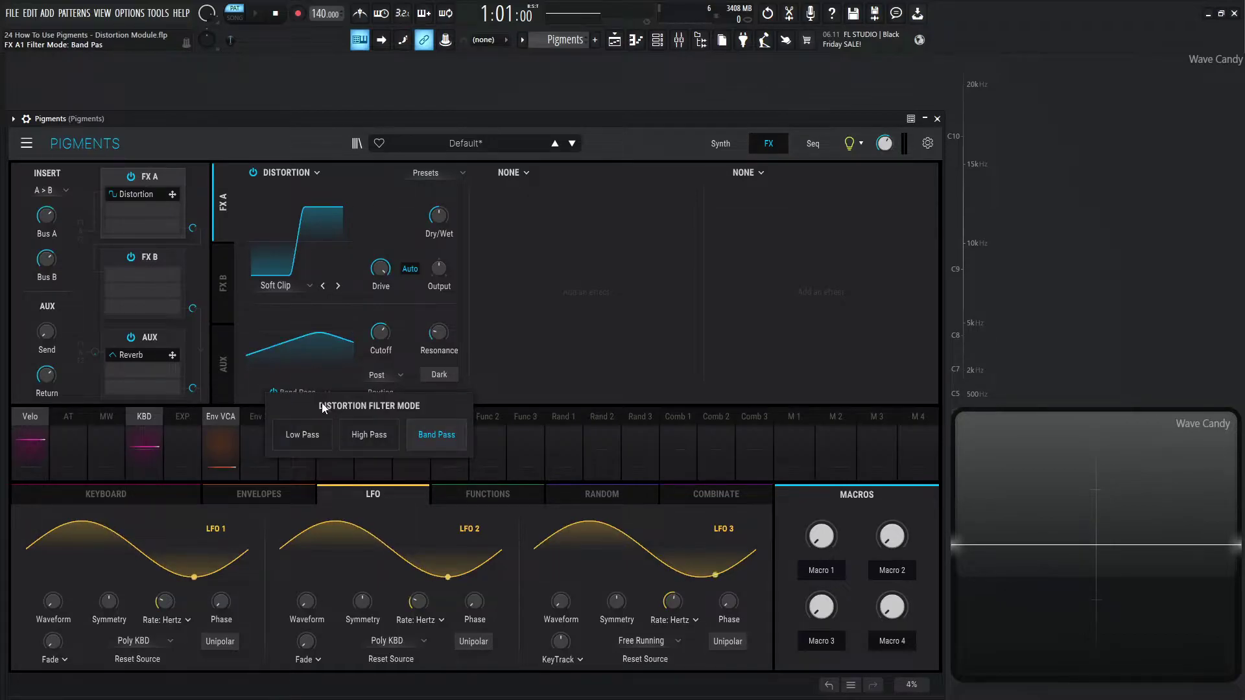
left_click(299, 434)
- Set the filter resonance to 0.500 and raise the low-pass cutoff close to its maximum
left_click_drag(383, 334, 437, 341)
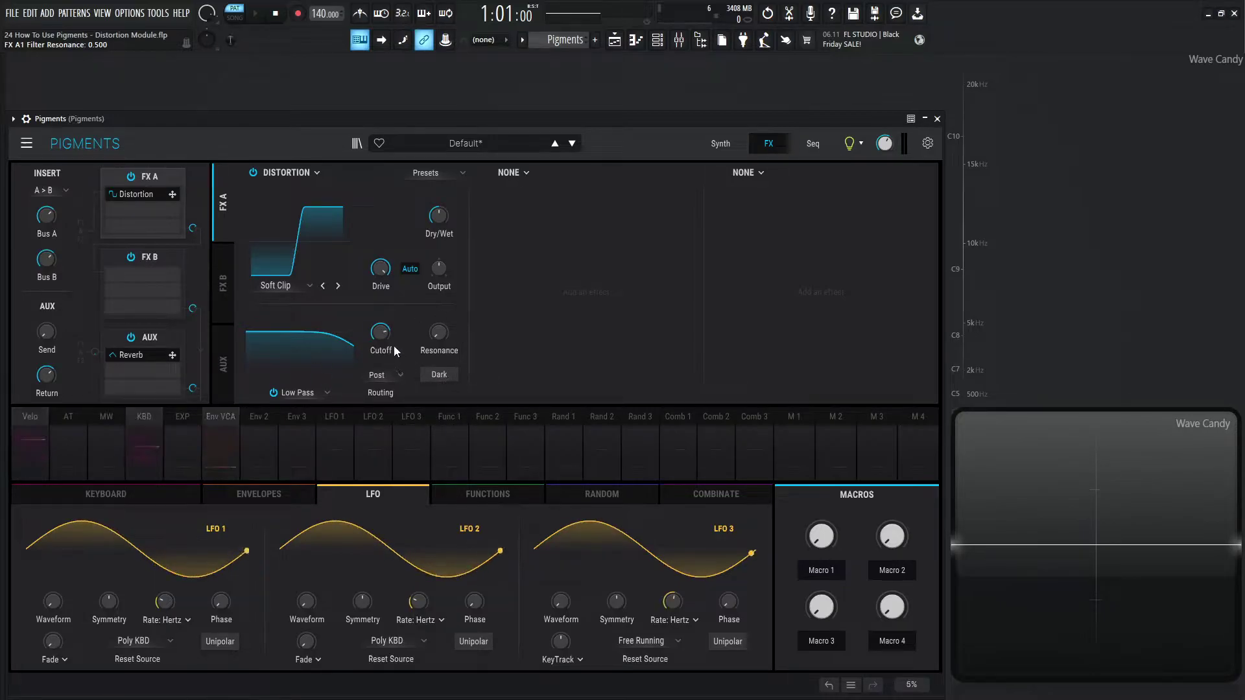
mouse_move(376, 340)
left_click_drag(376, 340, 376, 291)
mouse_move(437, 336)
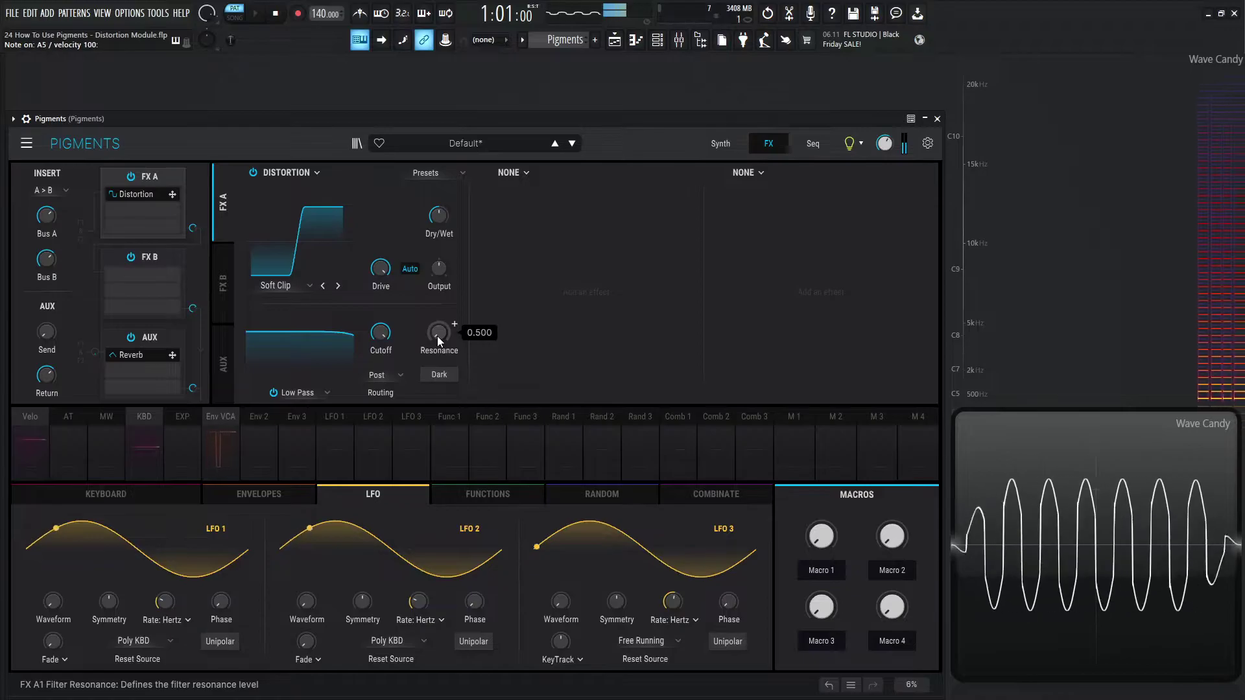
- Toggle the Distortion's Dark option to compare the sound with and without it, leaving it off
left_click(445, 375)
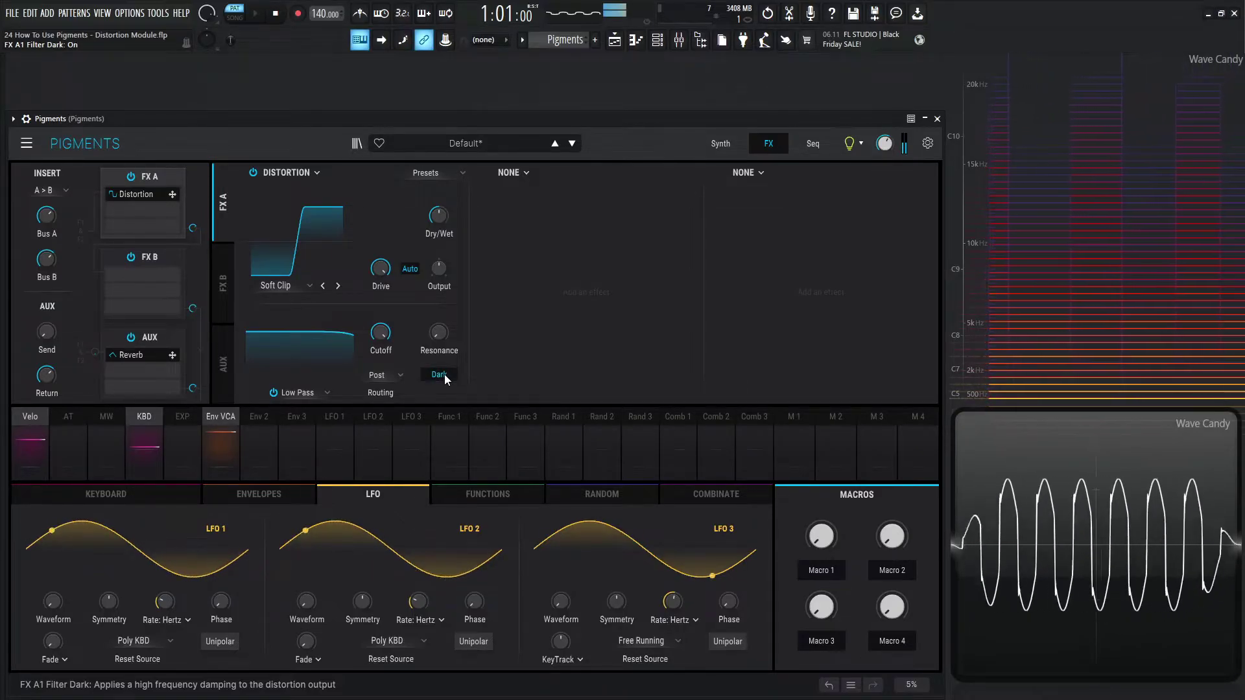
left_click(444, 374)
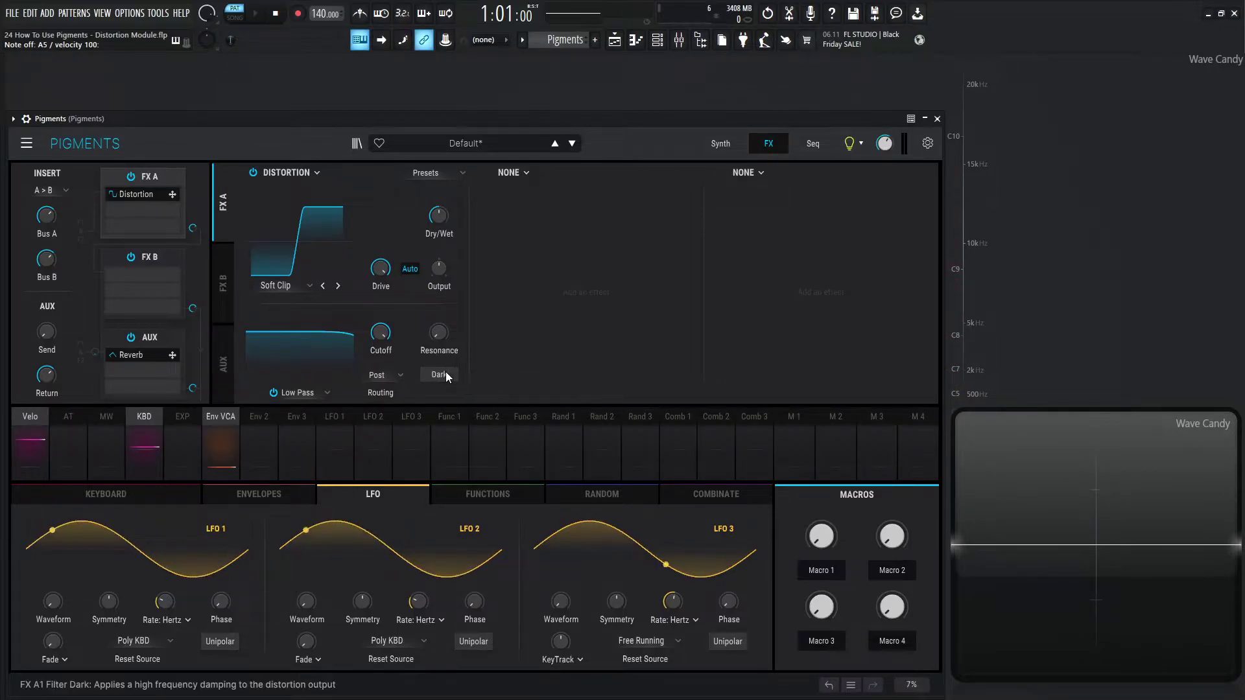
left_click(446, 375)
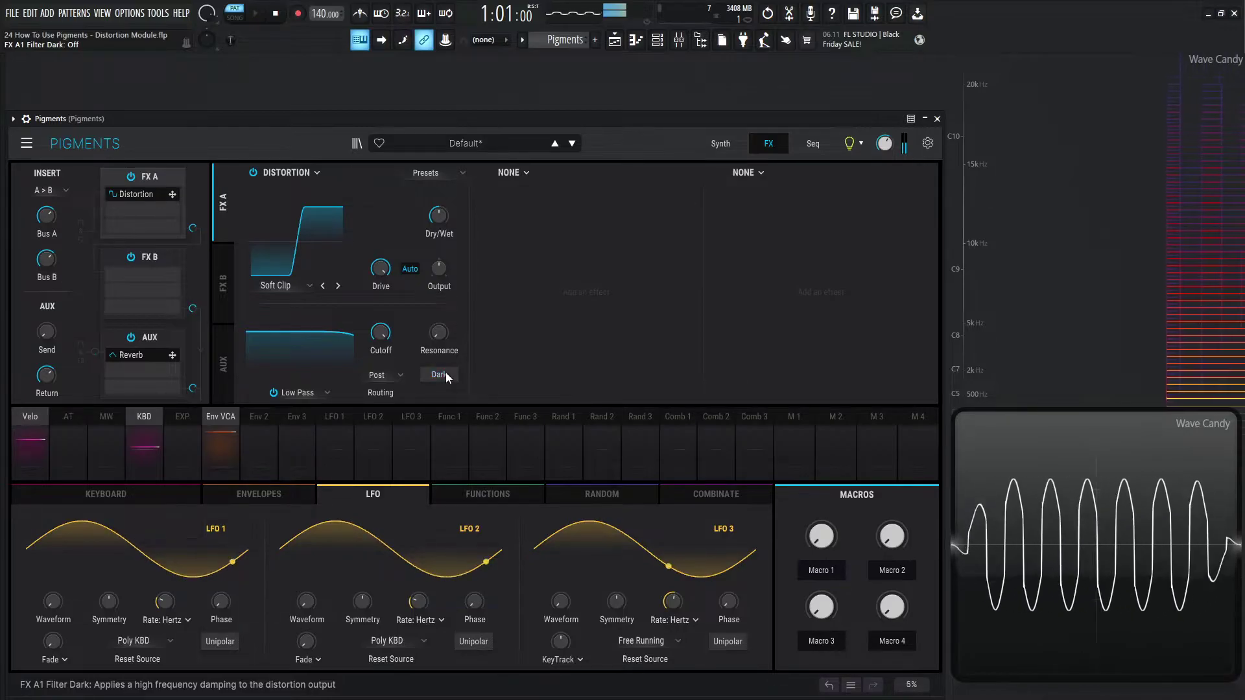
- Switch on the Distortion's Dark option and reset the Drive to 18.0 dB with the low-pass filter turned off
left_click(446, 375)
double_click(383, 272)
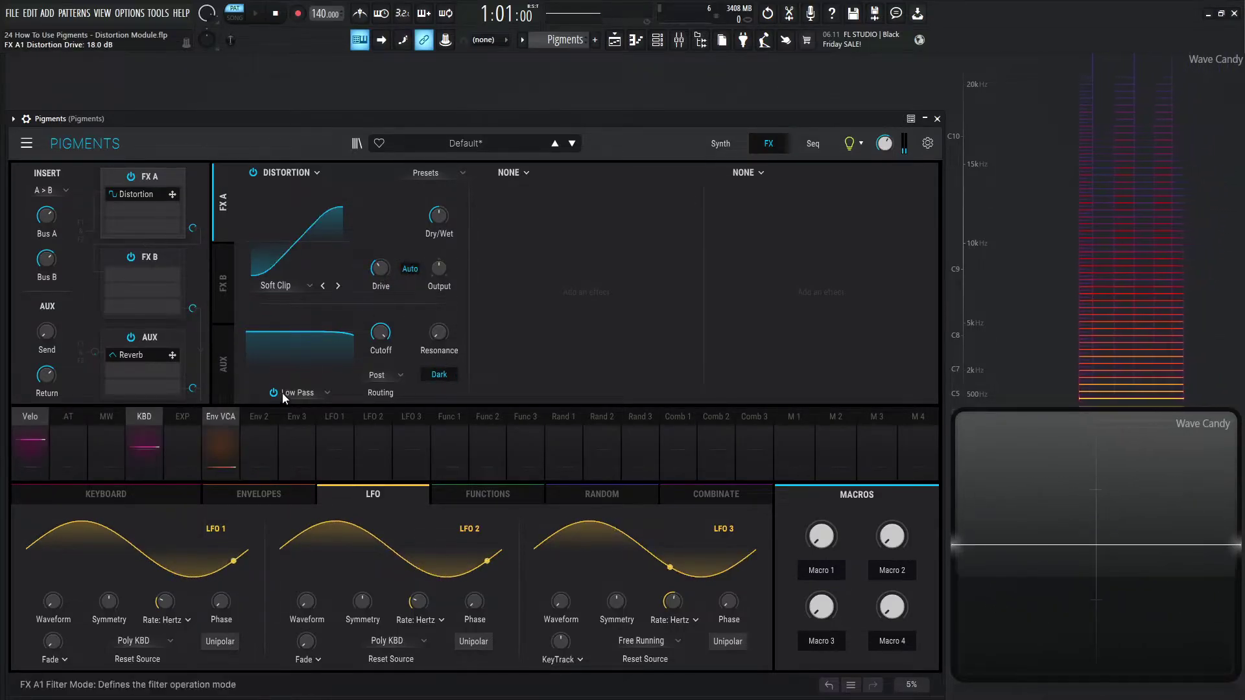
left_click(273, 392)
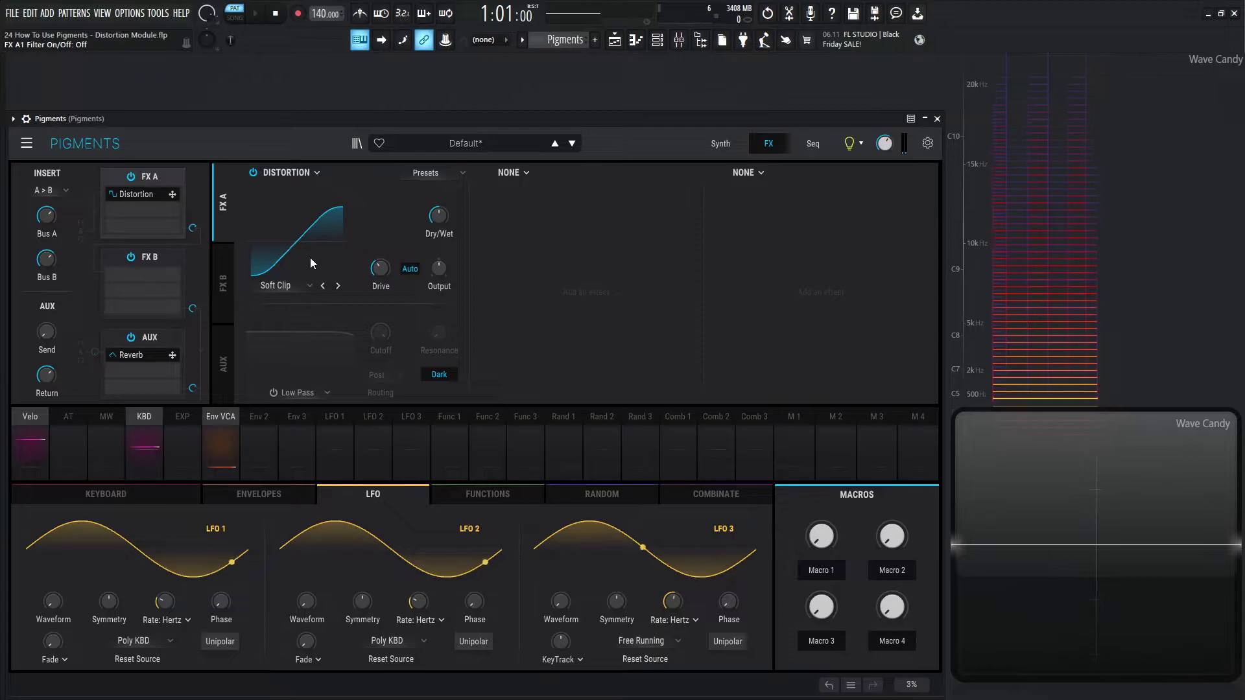
- Browse the distortion algorithms one by one, from Overdrive through to Push
left_click(285, 285)
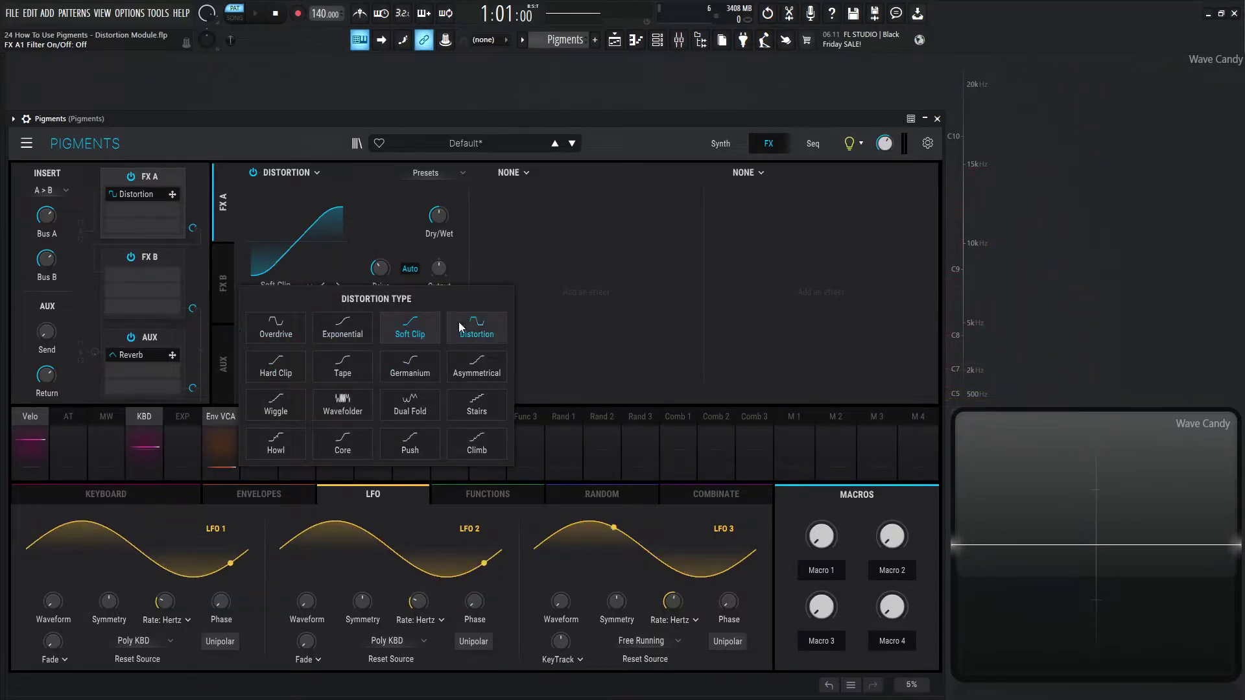
left_click(287, 325)
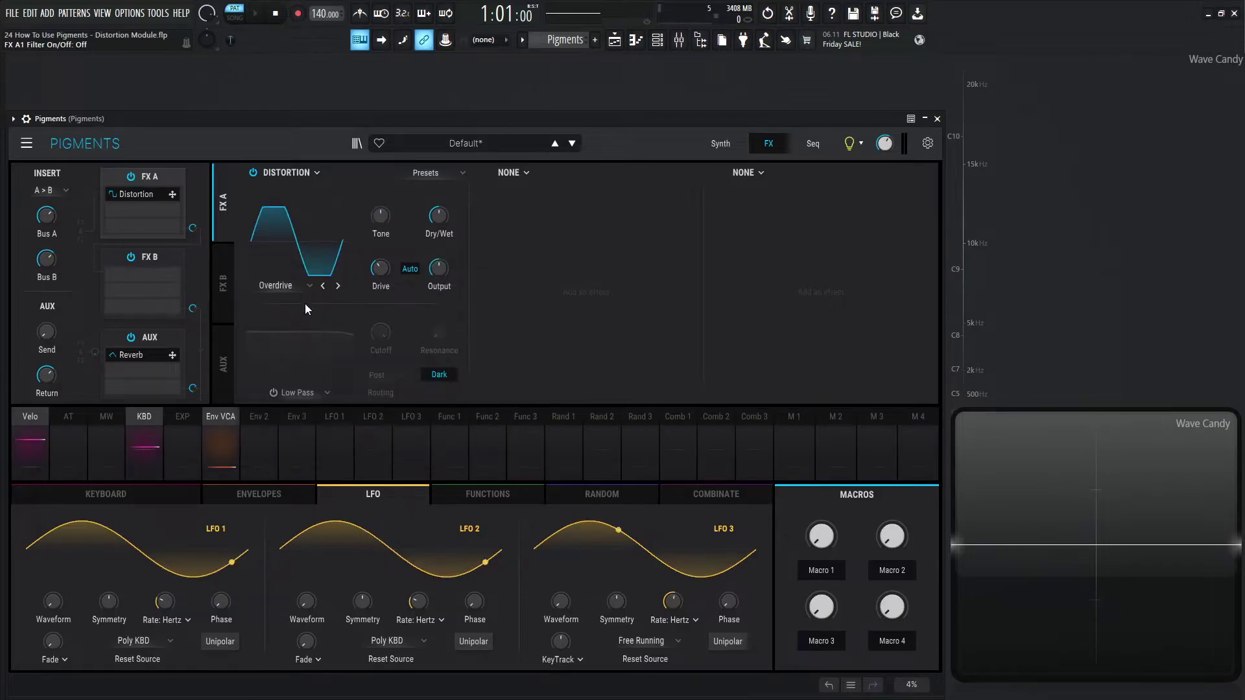
left_click(337, 286)
left_click(338, 286)
left_click(338, 286)
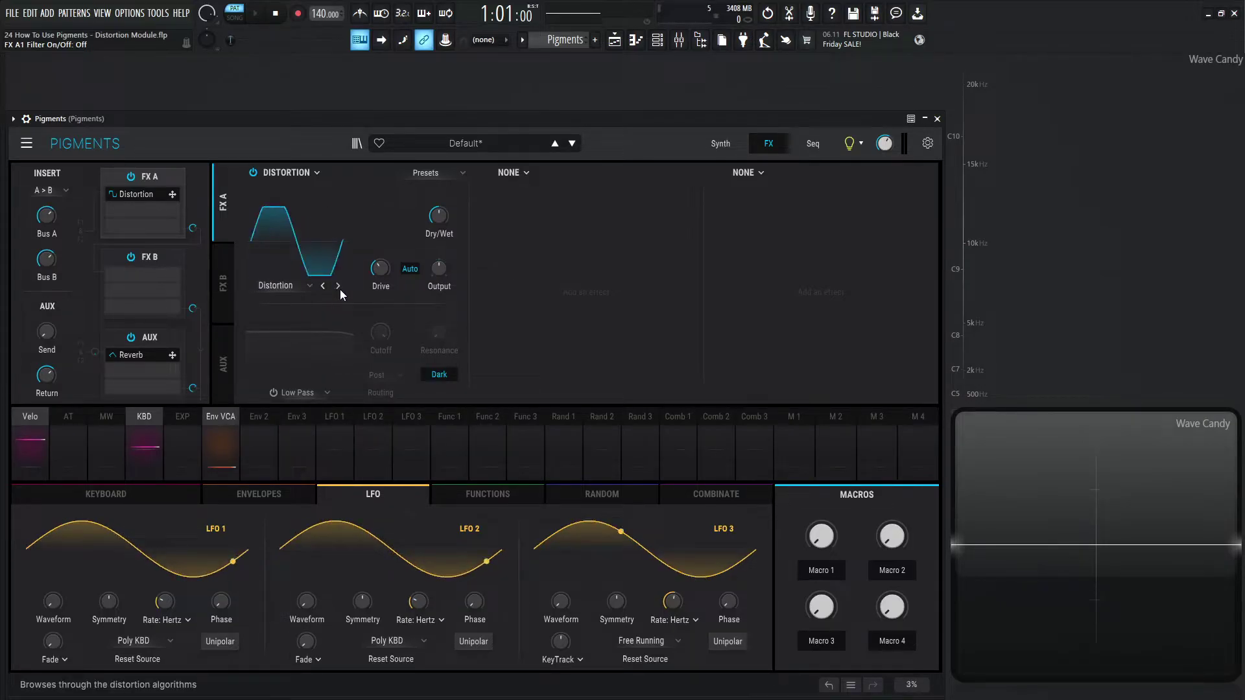
left_click(338, 286)
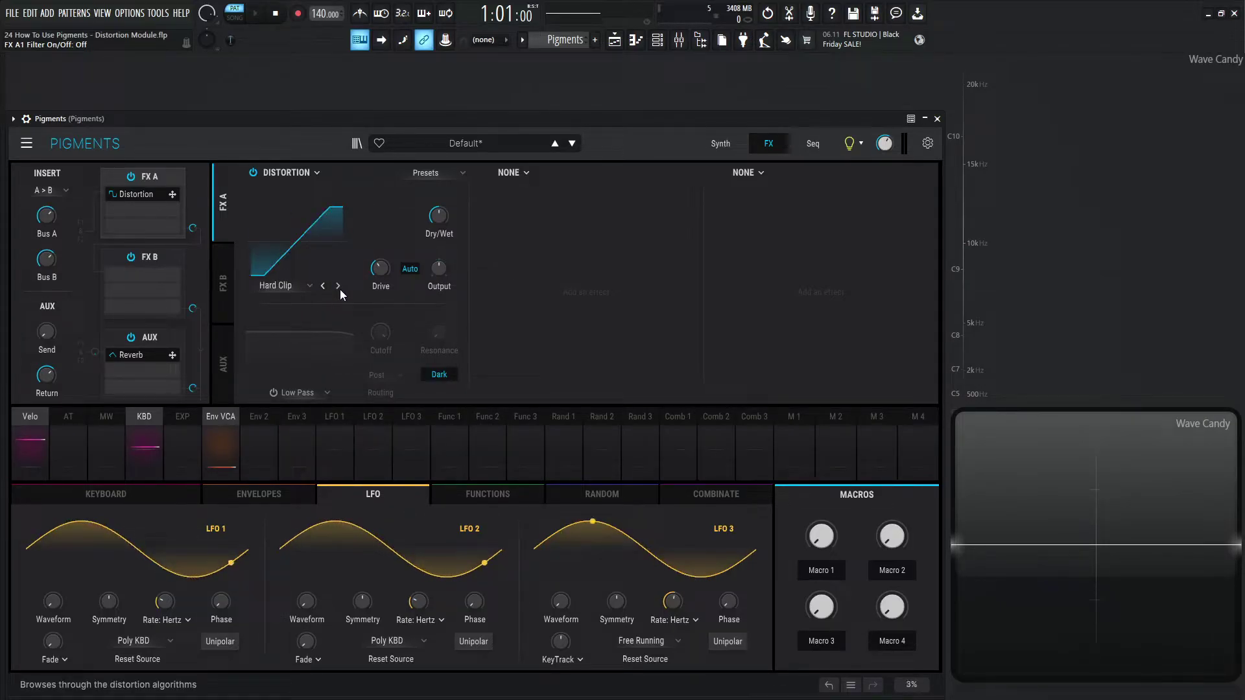
left_click(339, 289)
left_click(340, 290)
left_click(340, 289)
left_click(340, 289)
left_click(340, 289)
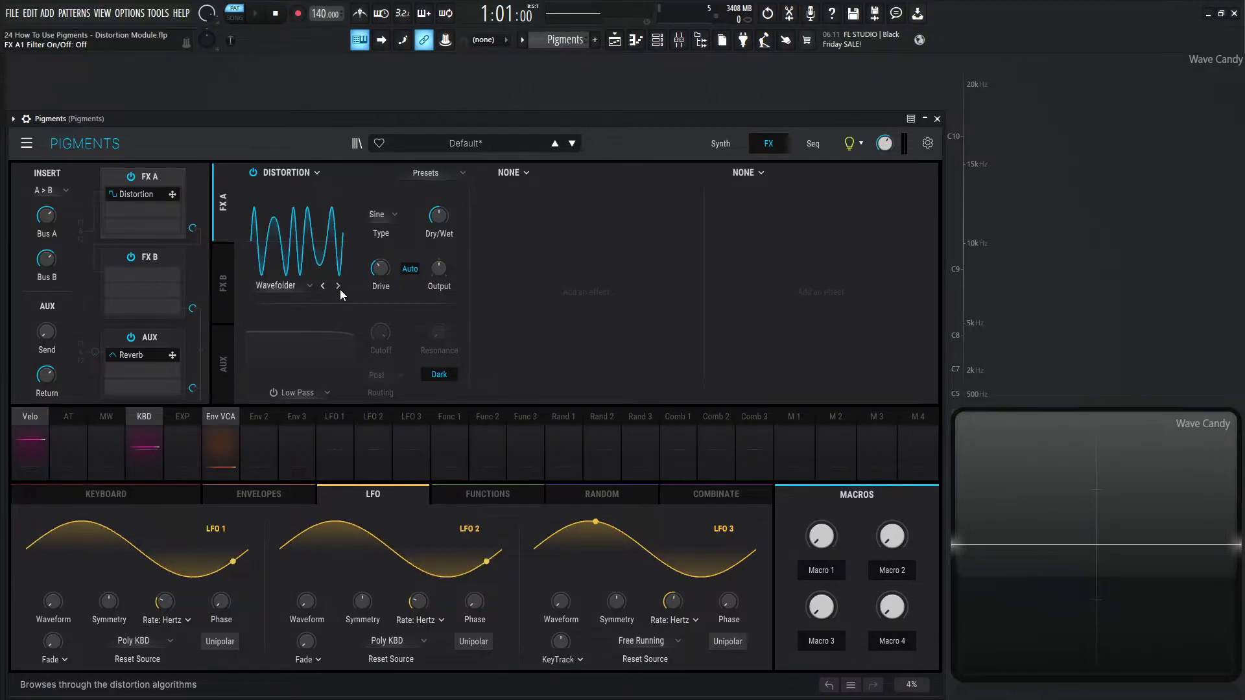
left_click(340, 289)
left_click(340, 289)
left_click(340, 289)
left_click(339, 289)
left_click(337, 285)
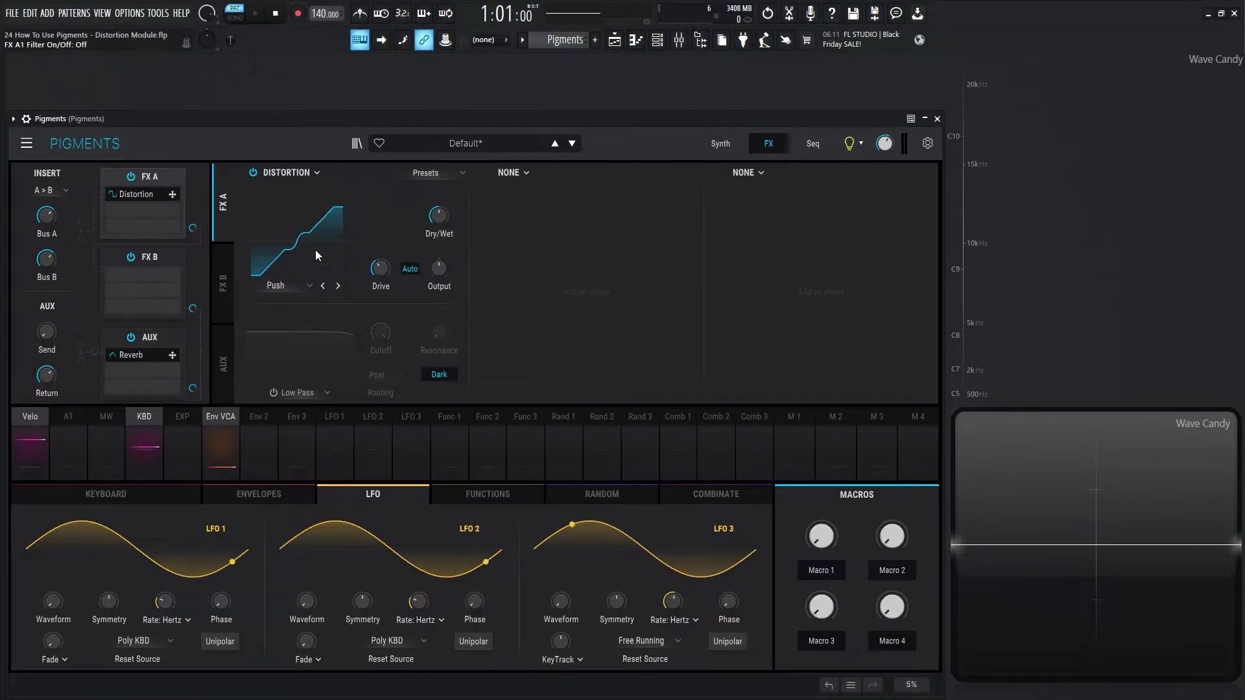
- Select the Climb distortion type and play notes to hear it
left_click(285, 287)
left_click(478, 437)
key("b")
key("v")
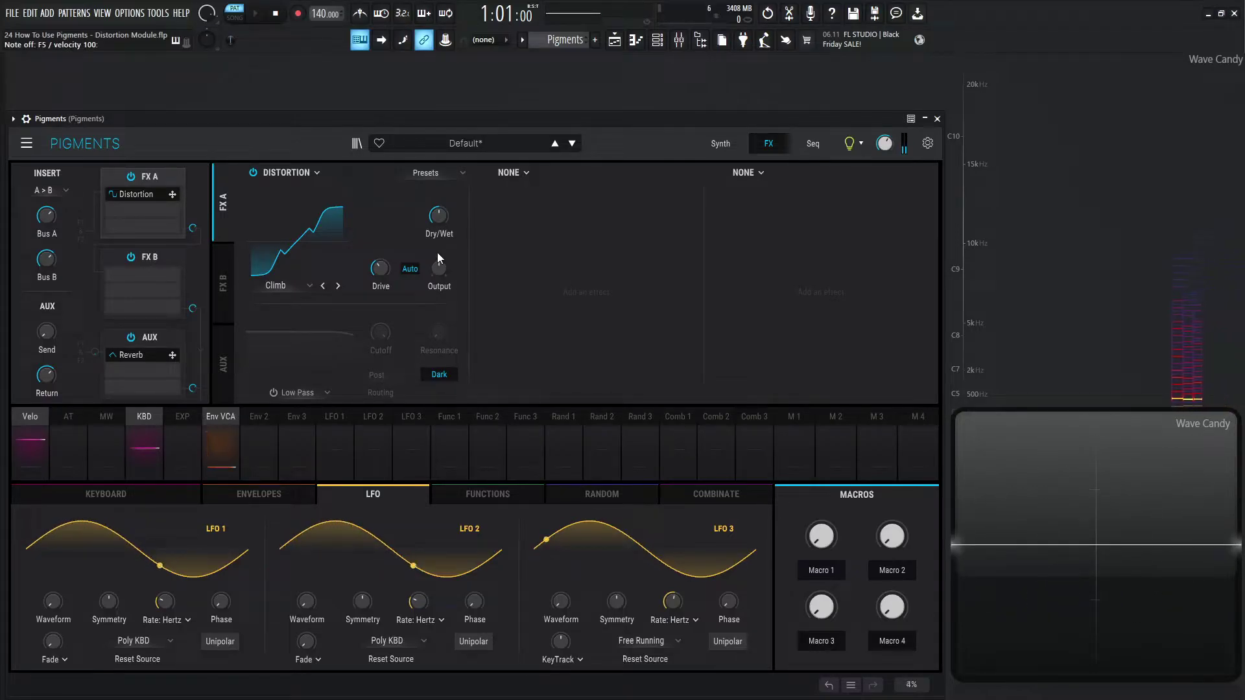
- Select the Overdrive distortion type and lower its Drive while playing notes
left_click(286, 287)
left_click(281, 323)
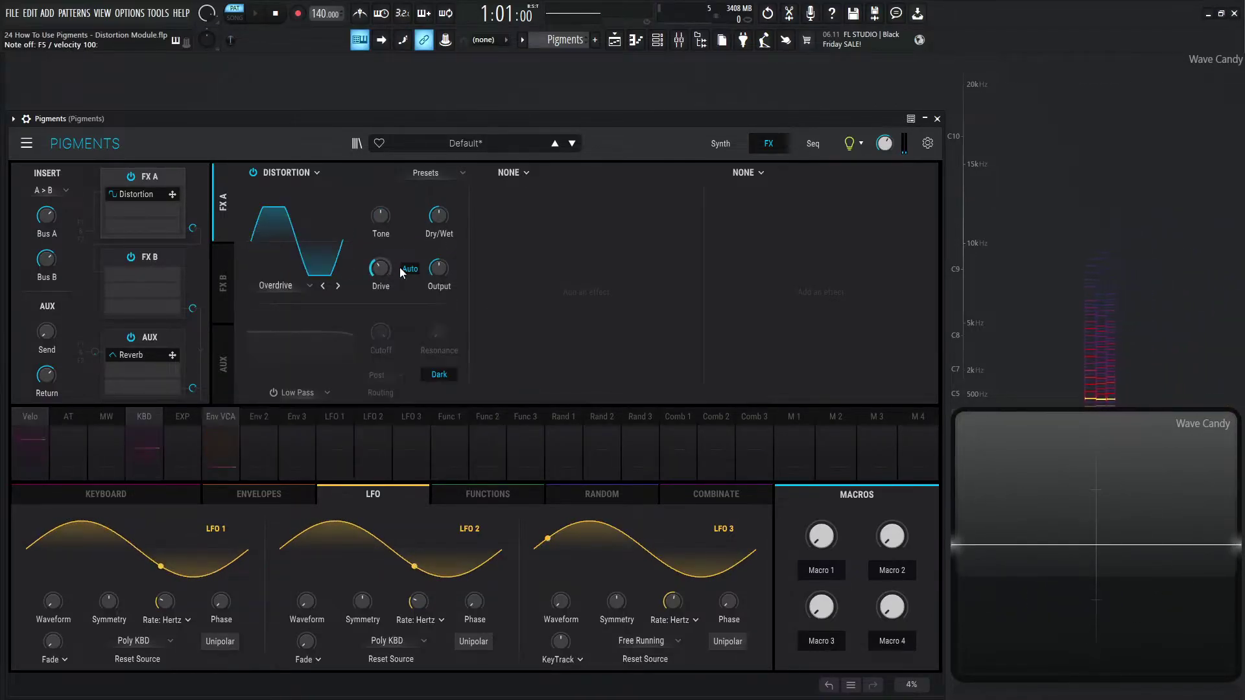
key("v")
mouse_move(383, 270)
left_mouse_down()
mouse_move(383, 198)
mouse_move(382, 290)
mouse_move(382, 237)
mouse_move(382, 268)
left_mouse_up()
key("v")
key("x")
- Sweep the Overdrive Tone from about 0.580 to below 0.452 to compare brighter and darker settings
mouse_move(383, 216)
left_mouse_down()
mouse_move(384, 193)
mouse_move(383, 209)
left_mouse_up()
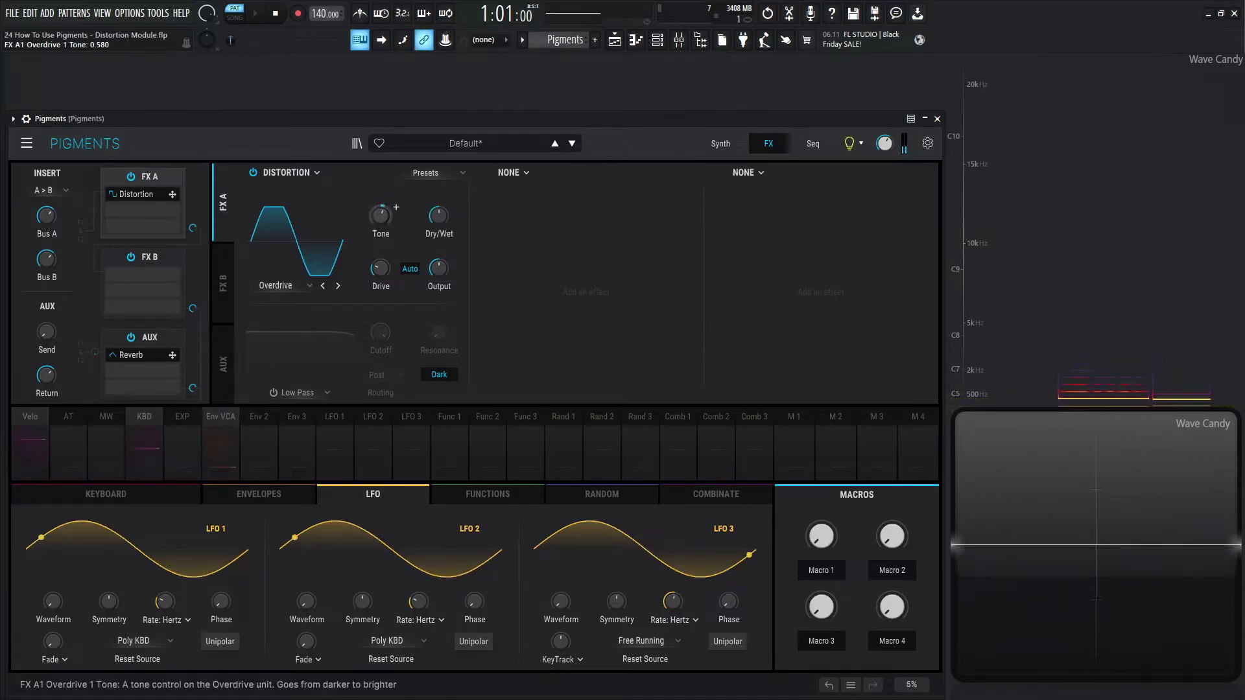
mouse_move(379, 215)
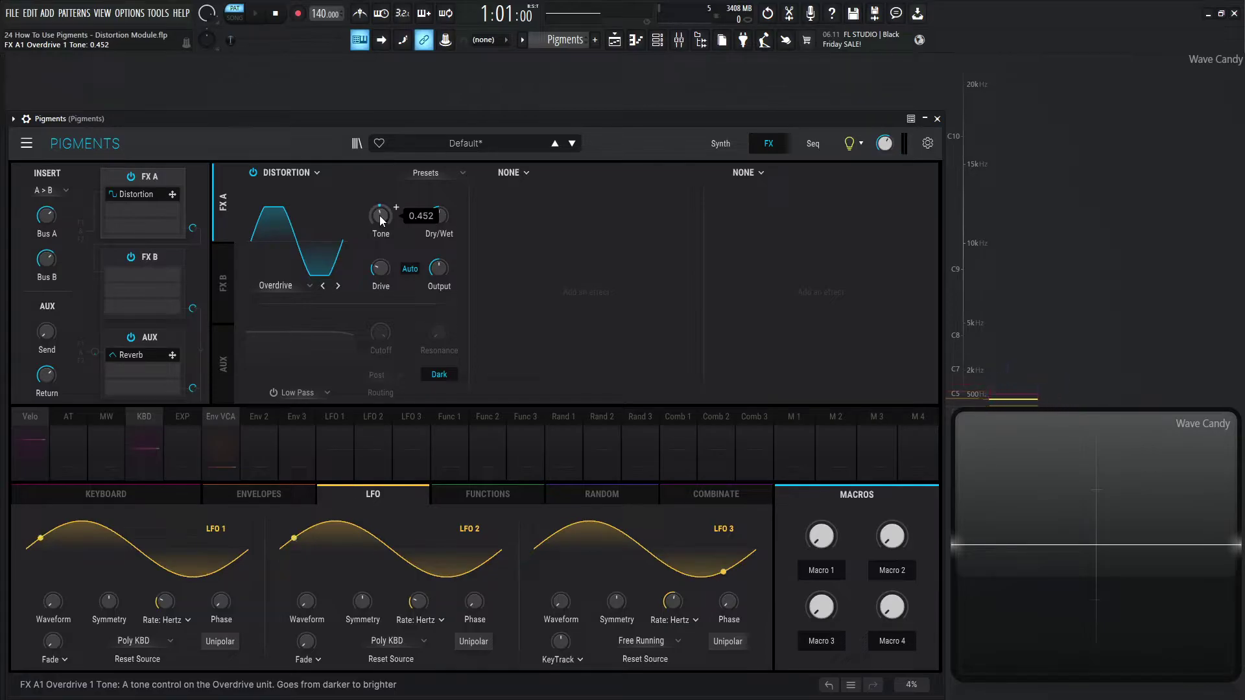
left_click_drag(379, 215, 379, 265)
- Set Oscillator 1 to a sawtooth wave and sweep the Overdrive Tone while playing a note
left_click(729, 145)
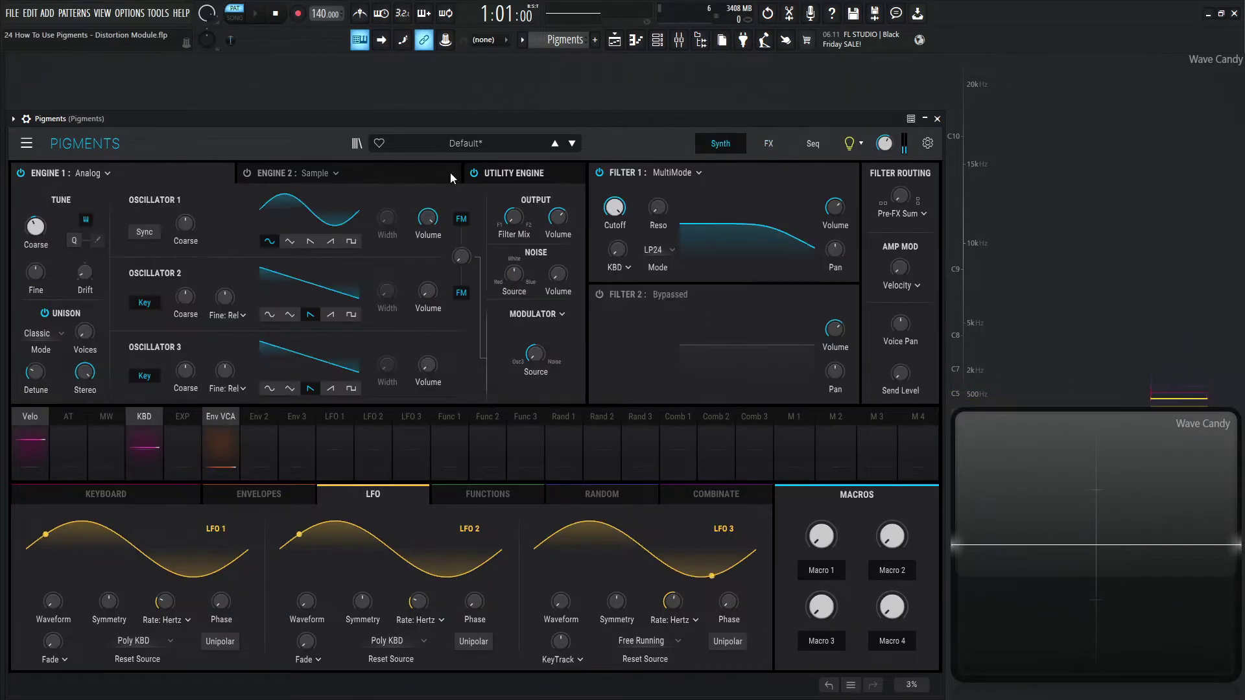
left_click(315, 241)
left_click(769, 143)
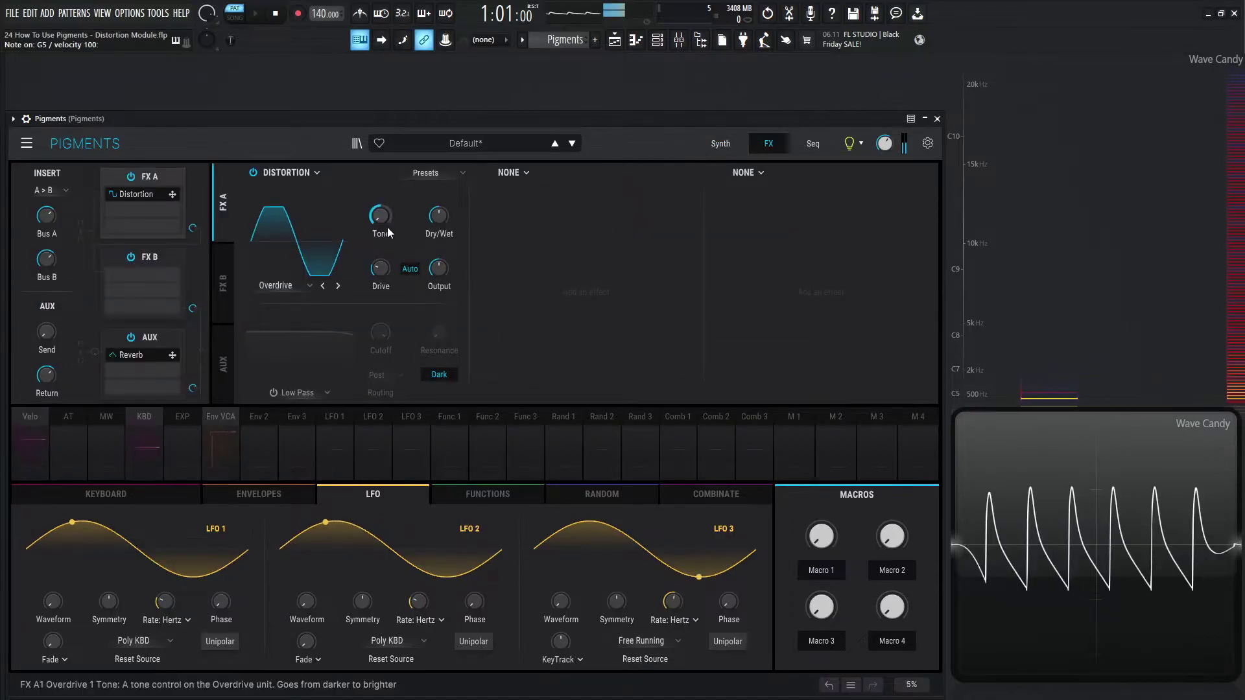
left_click_drag(380, 217, 388, 273)
- Return Oscillator 1 to a sine wave and use the Exponential distortion type with Drive raised to about 38 dB
left_click(720, 143)
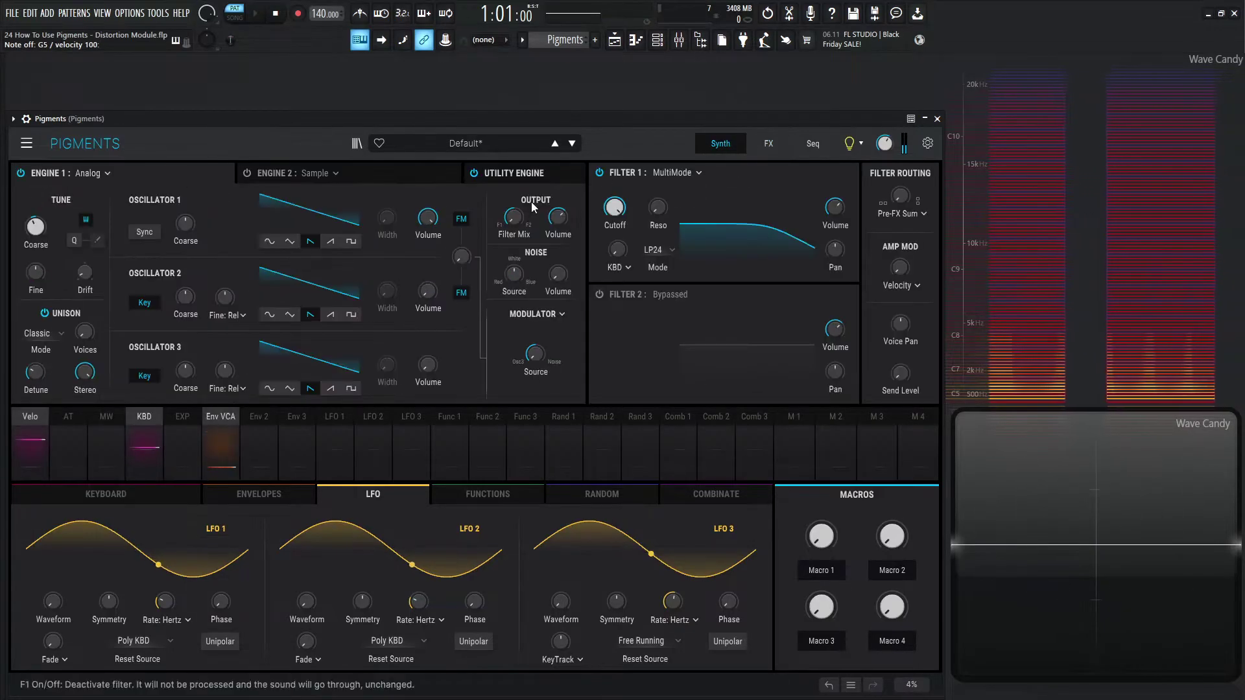
left_click(766, 144)
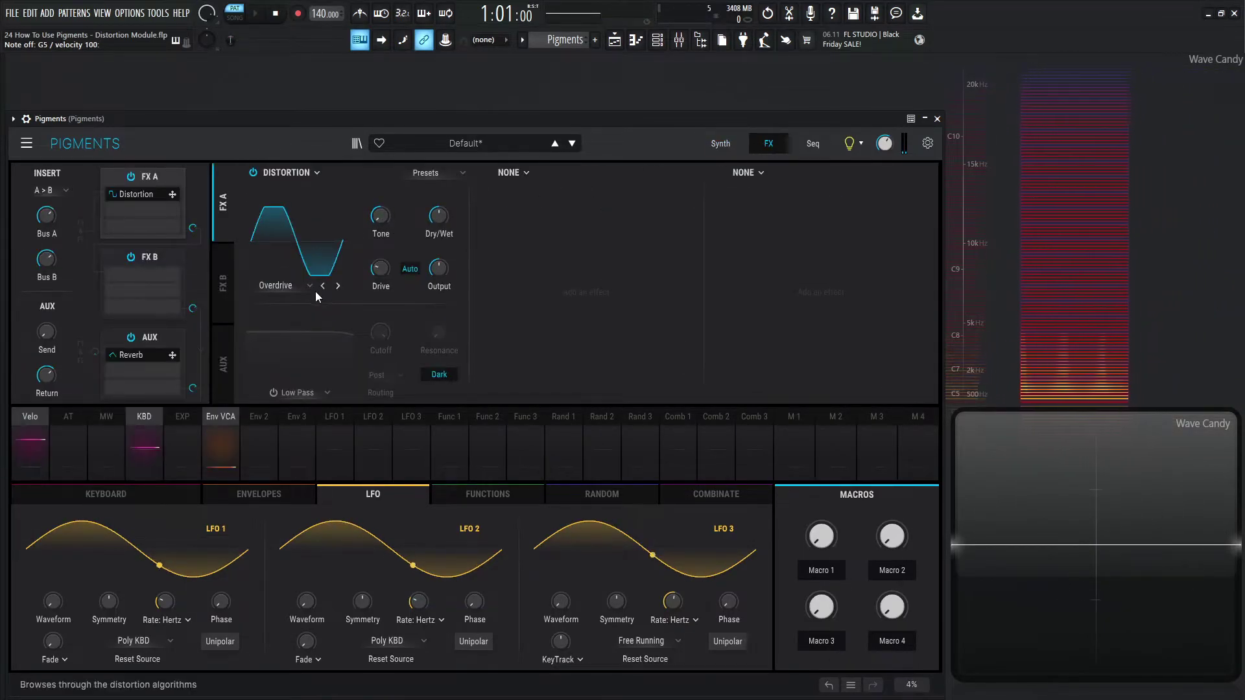
left_click(292, 286)
left_click(350, 321)
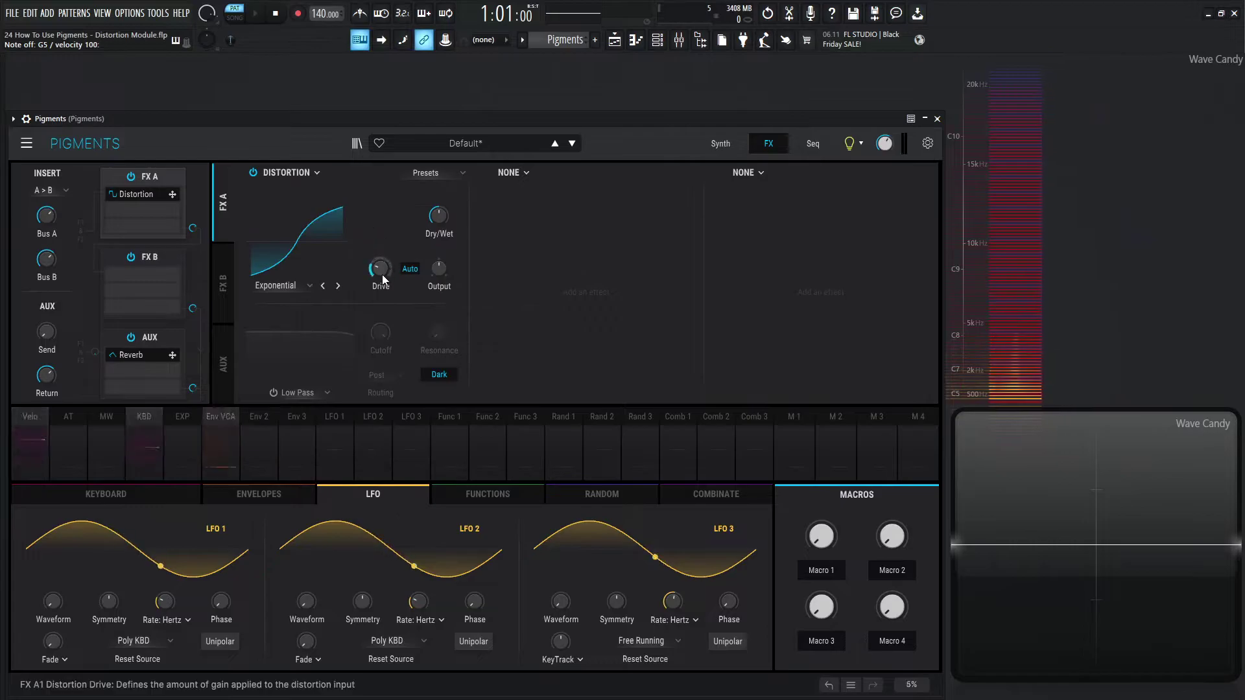
scroll(396, 260, "up", 5)
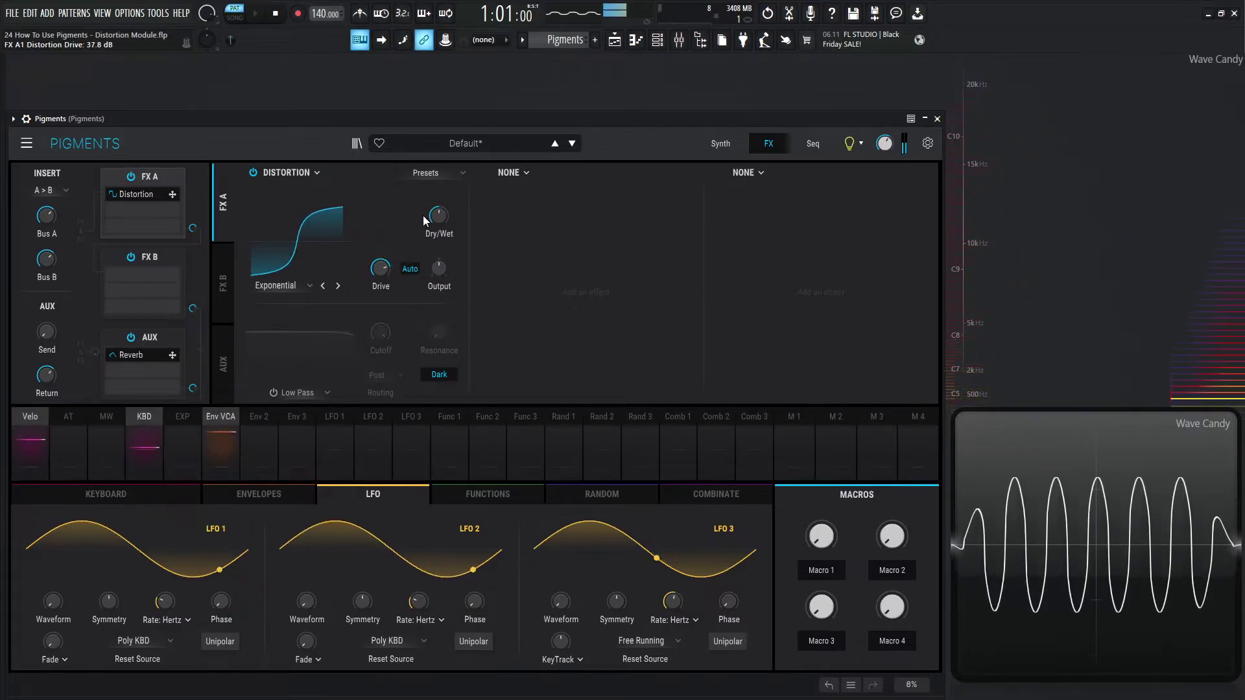
- Set the Distortion's Dry/Wet to 100 % and sweep the Exponential Drive down to 0 dB while playing a note
left_click_drag(438, 216, 438, 146)
left_click_drag(442, 217, 442, 215)
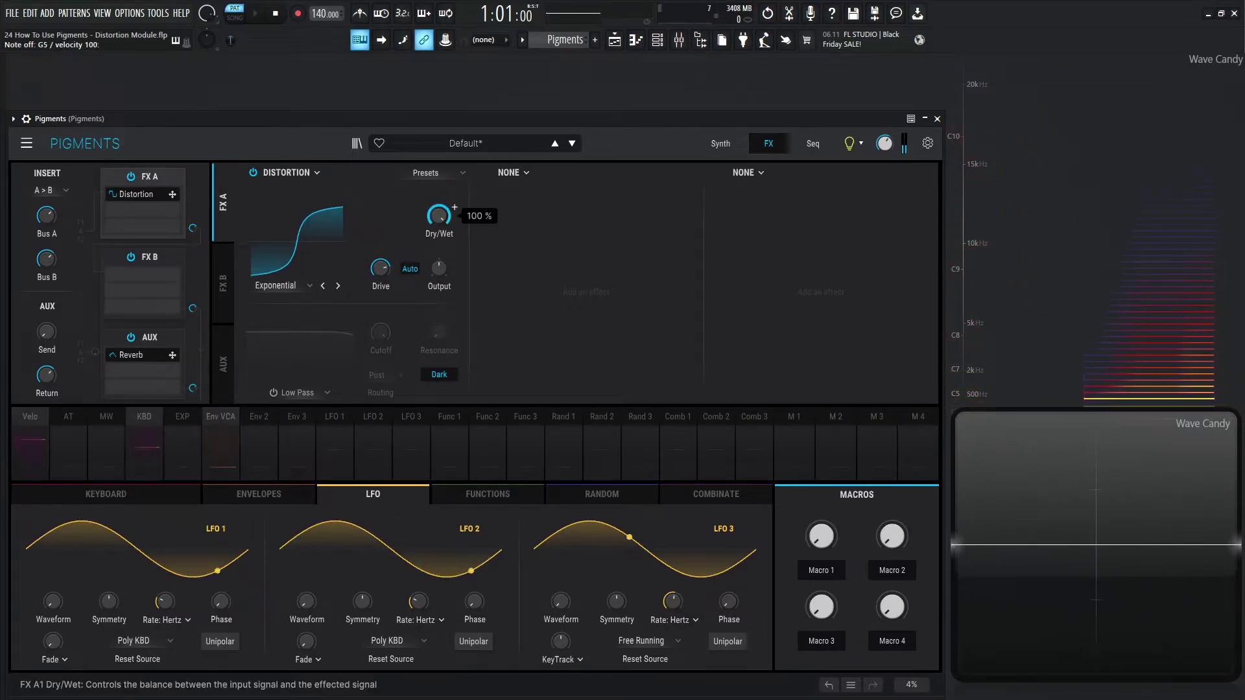
mouse_move(384, 272)
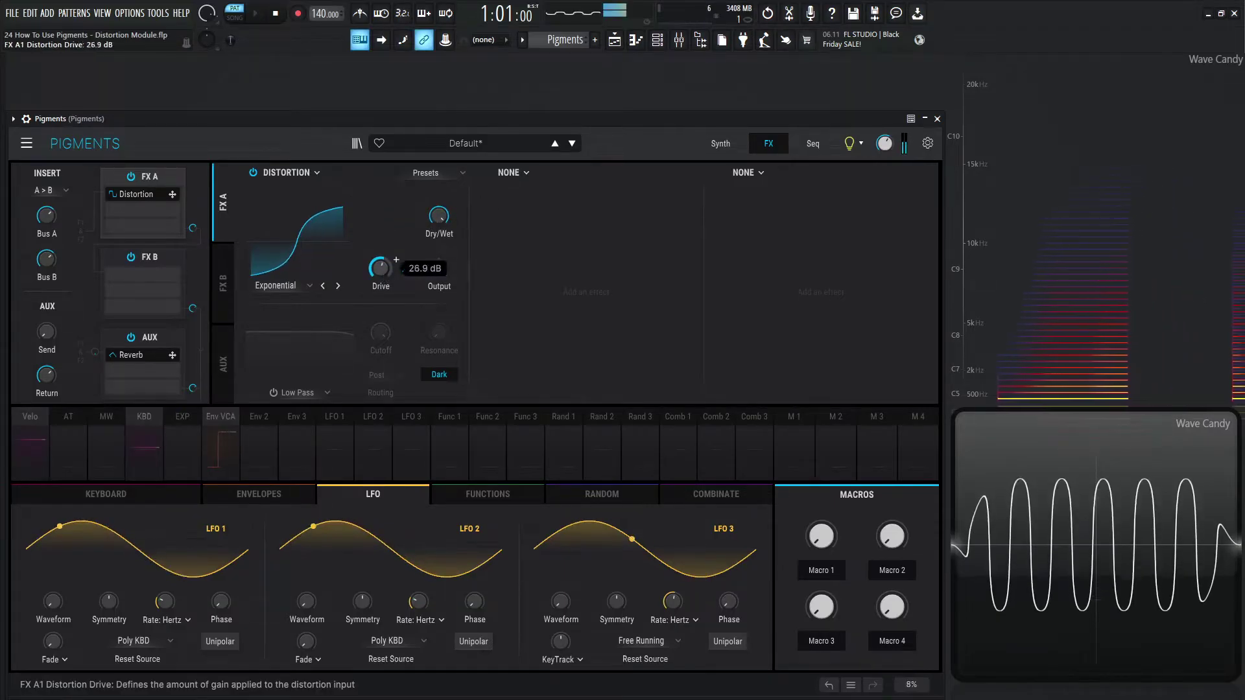
scroll(396, 259, "down", 5)
scroll(396, 259, "down", 10)
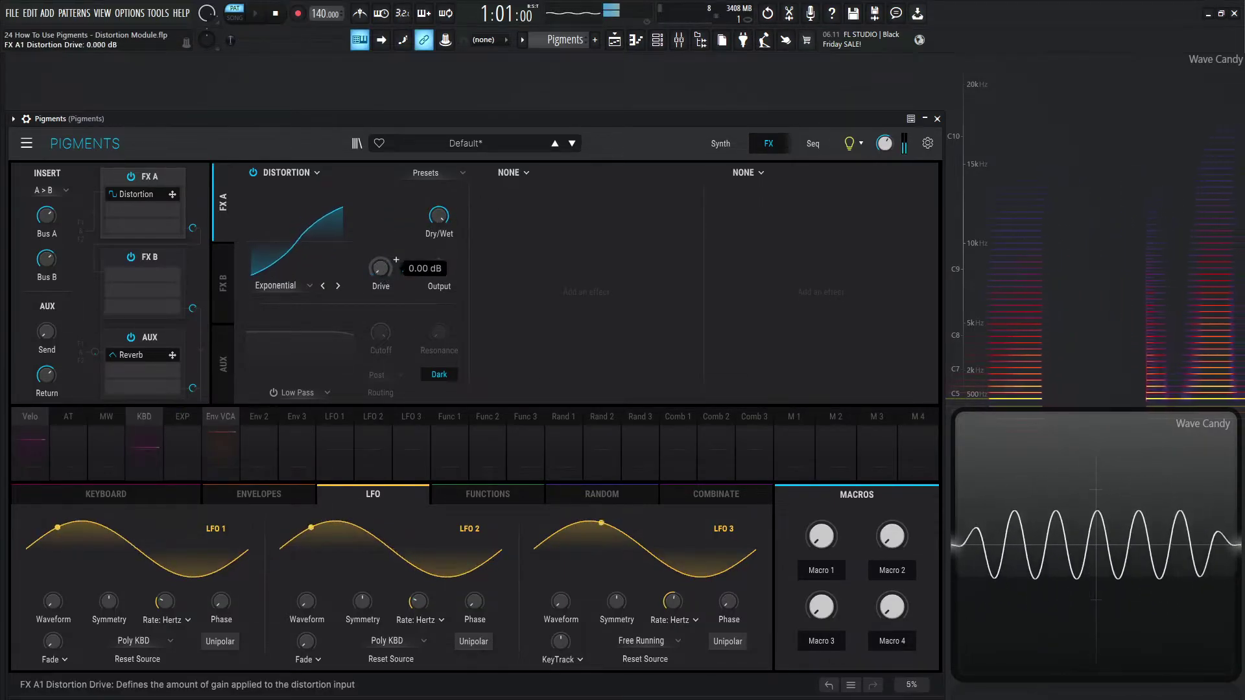
- Switch to the Soft Clip type and sweep its Drive from maximum down to about 25.5 dB
scroll(396, 260, "down", 3)
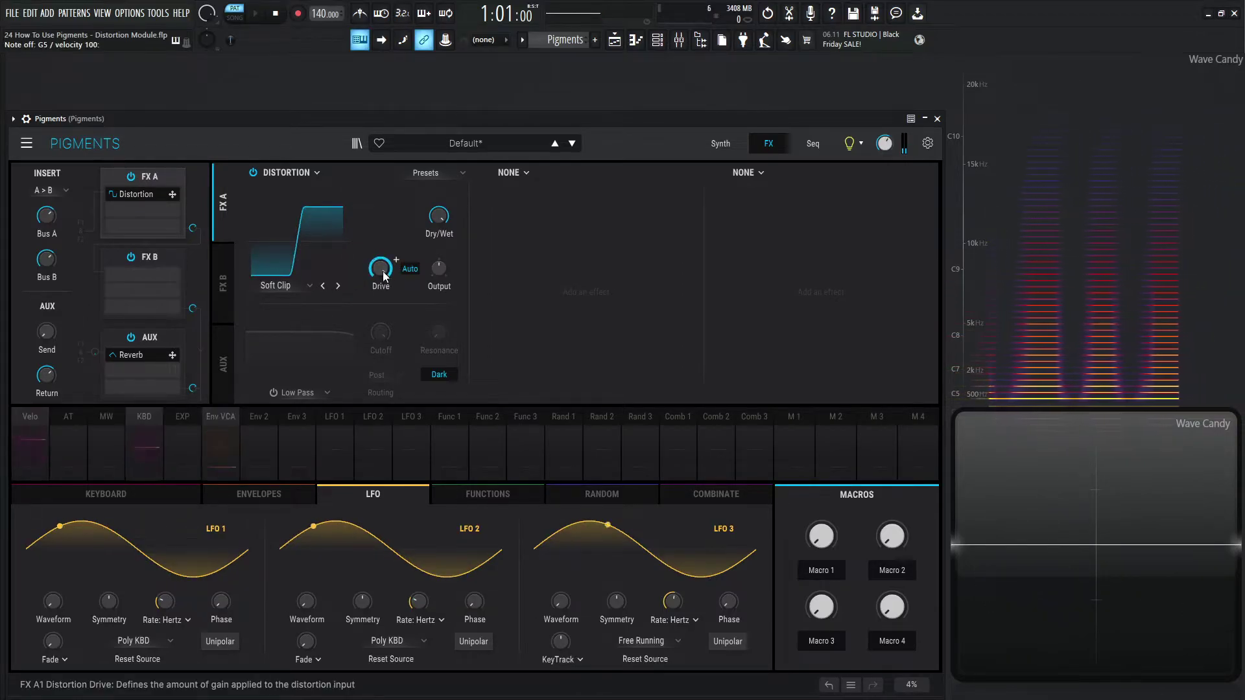
scroll(383, 271, "down", 2)
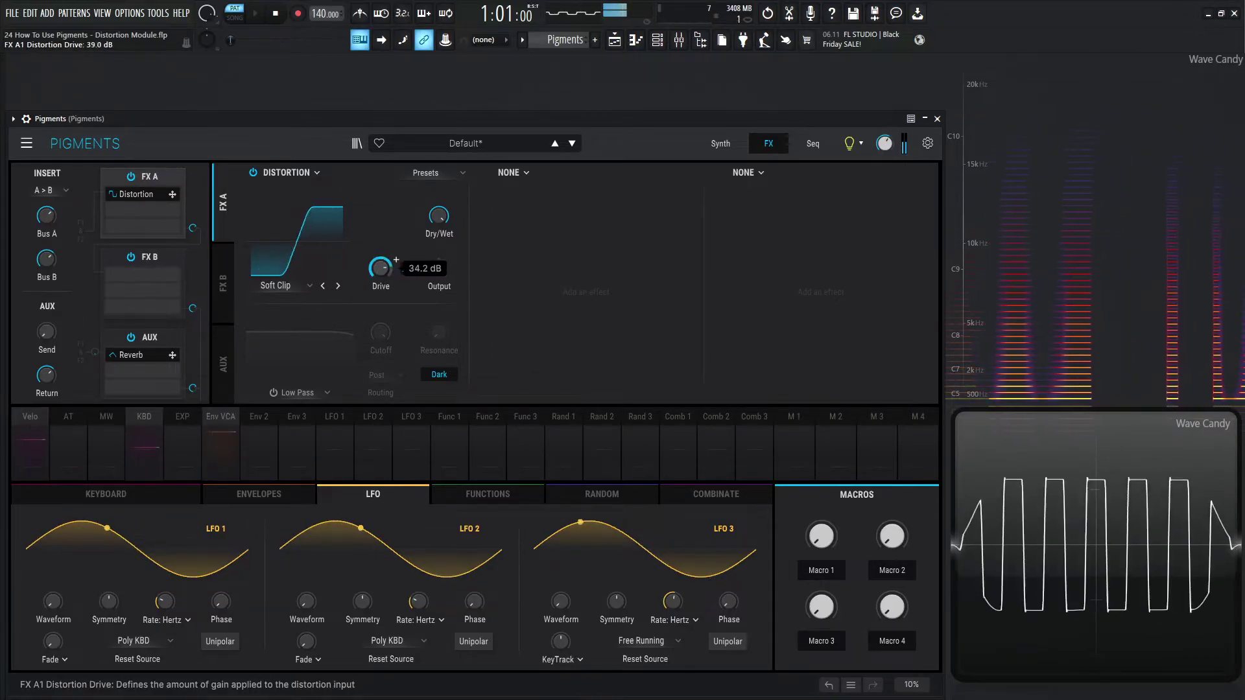
left_click_drag(381, 268, 381, 266)
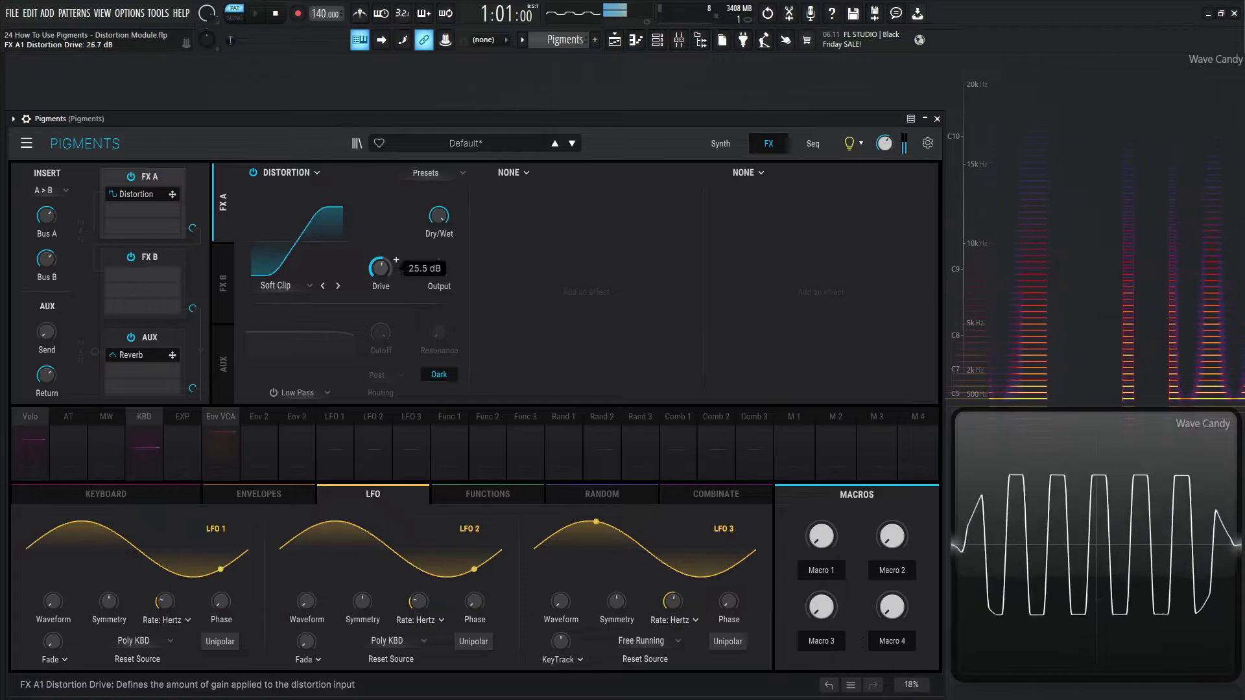
- Choose the Distortion algorithm and vary its Drive around 24 dB while playing a note
left_click(338, 285)
double_click(381, 268)
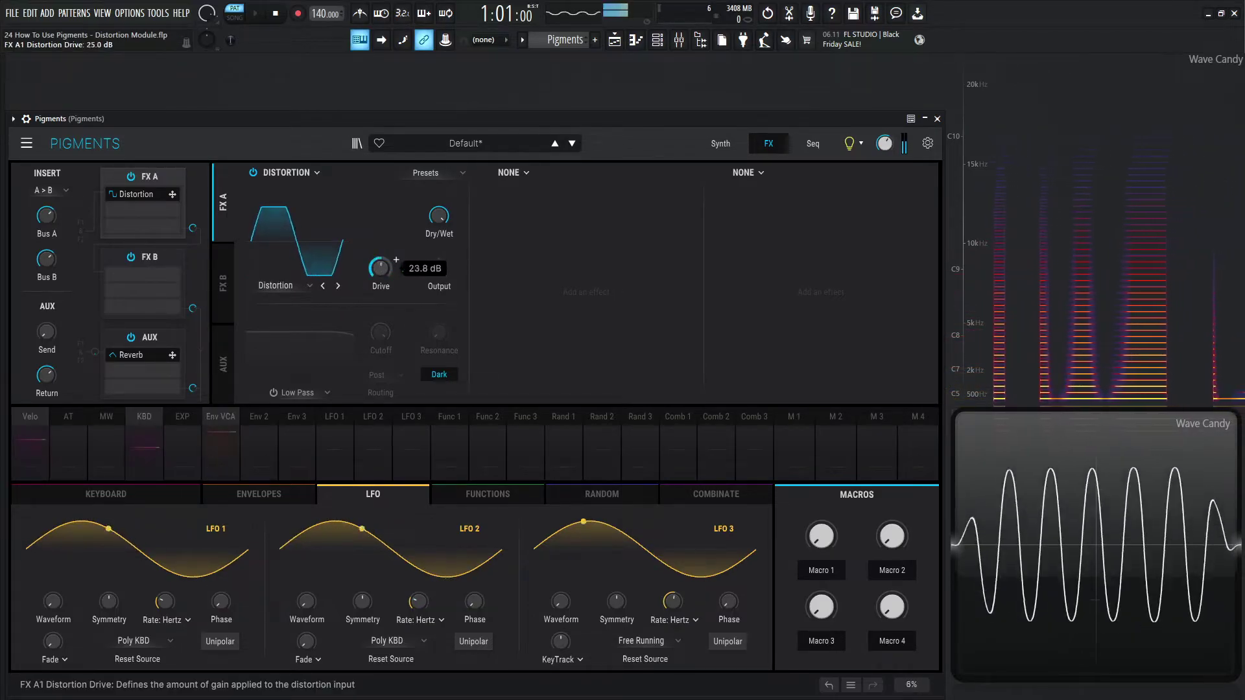
mouse_move(381, 267)
left_mouse_down()
mouse_move(380, 239)
mouse_move(381, 273)
left_mouse_up()
- Audition the Hard Clip type at different Drive amounts and move on to Tape
left_click(339, 286)
double_click(380, 267)
left_click(337, 286)
- Set Oscillator 1 to a sawtooth wave and audition the Overdrive type at different Drive amounts
left_click(719, 149)
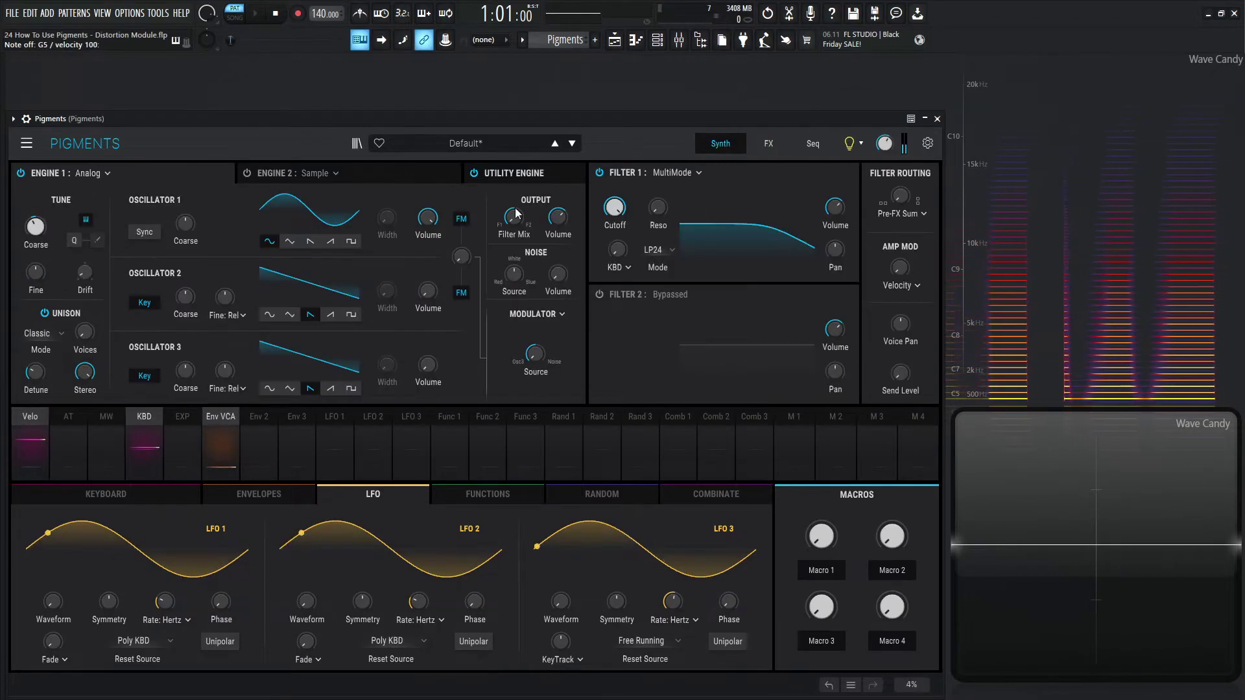
left_click(316, 242)
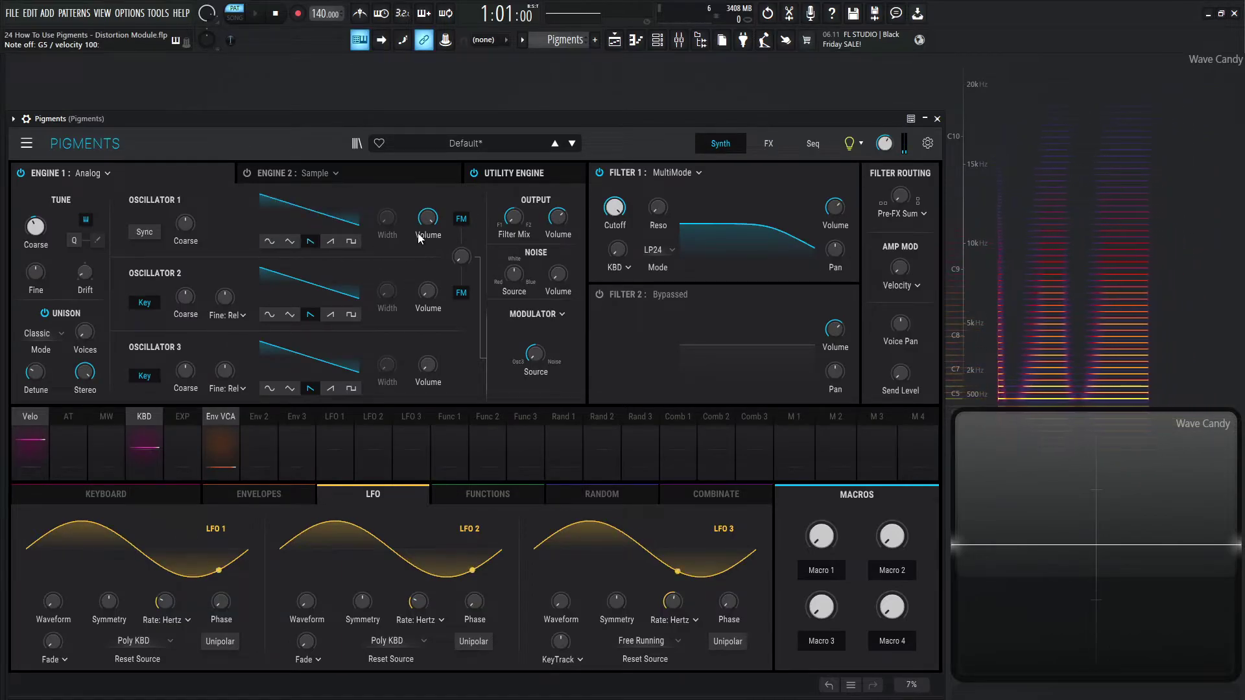
left_click(762, 148)
left_click(285, 284)
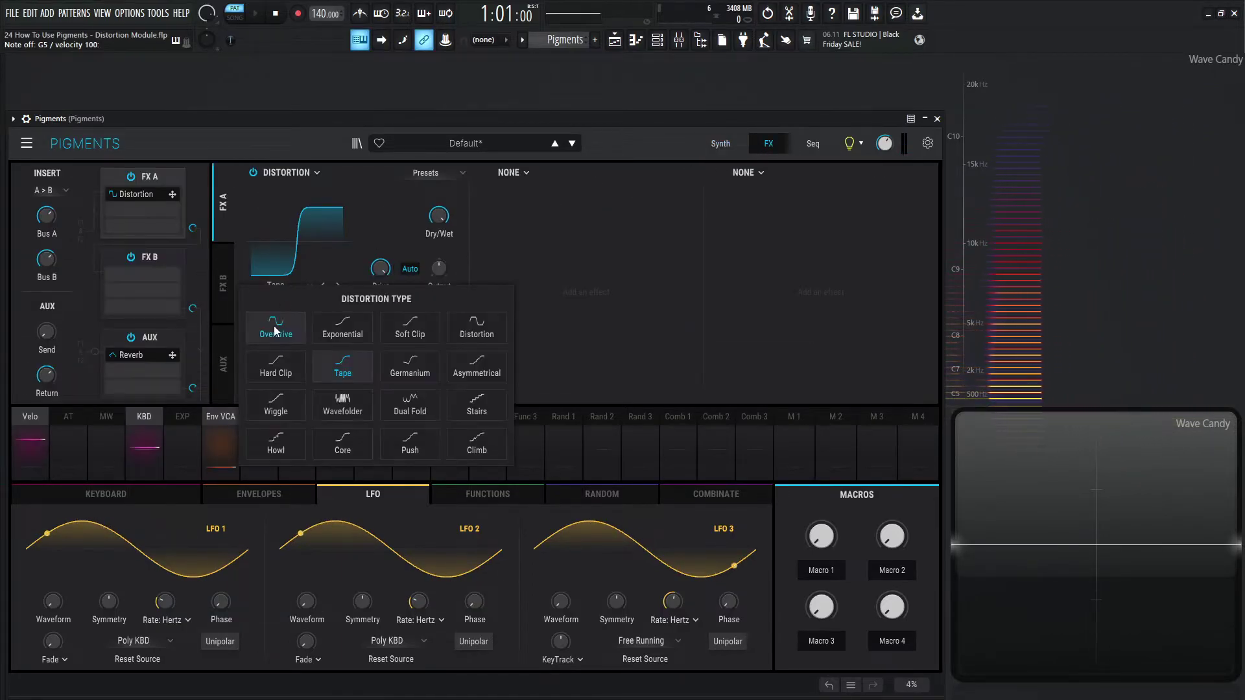
left_click(274, 332)
mouse_move(382, 273)
left_mouse_down()
mouse_move(382, 304)
mouse_move(396, 259)
mouse_move(380, 285)
mouse_move(380, 227)
mouse_move(392, 292)
mouse_move(380, 254)
mouse_move(380, 275)
left_mouse_up()
- Audition the Exponential, Soft Clip, Distortion, Hard Clip and Tape types on the sawtooth, sweeping Tape's Drive
left_click(338, 286)
left_click(338, 285)
left_click(338, 286)
left_click(339, 287)
left_click(338, 285)
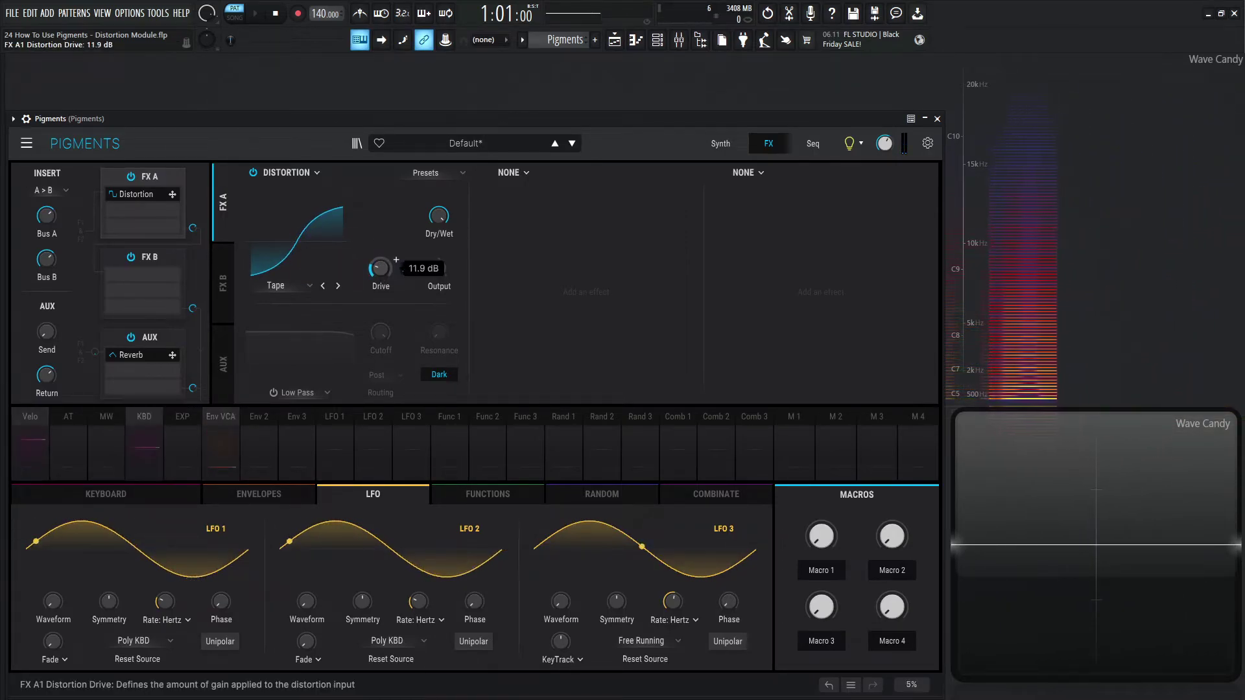
mouse_move(381, 267)
left_mouse_down()
mouse_move(380, 243)
mouse_move(380, 281)
left_mouse_up()
- Audition the Germanium and Asymmetrical types, varying the Drive and lowering the Dry/Wet mix
left_click(338, 284)
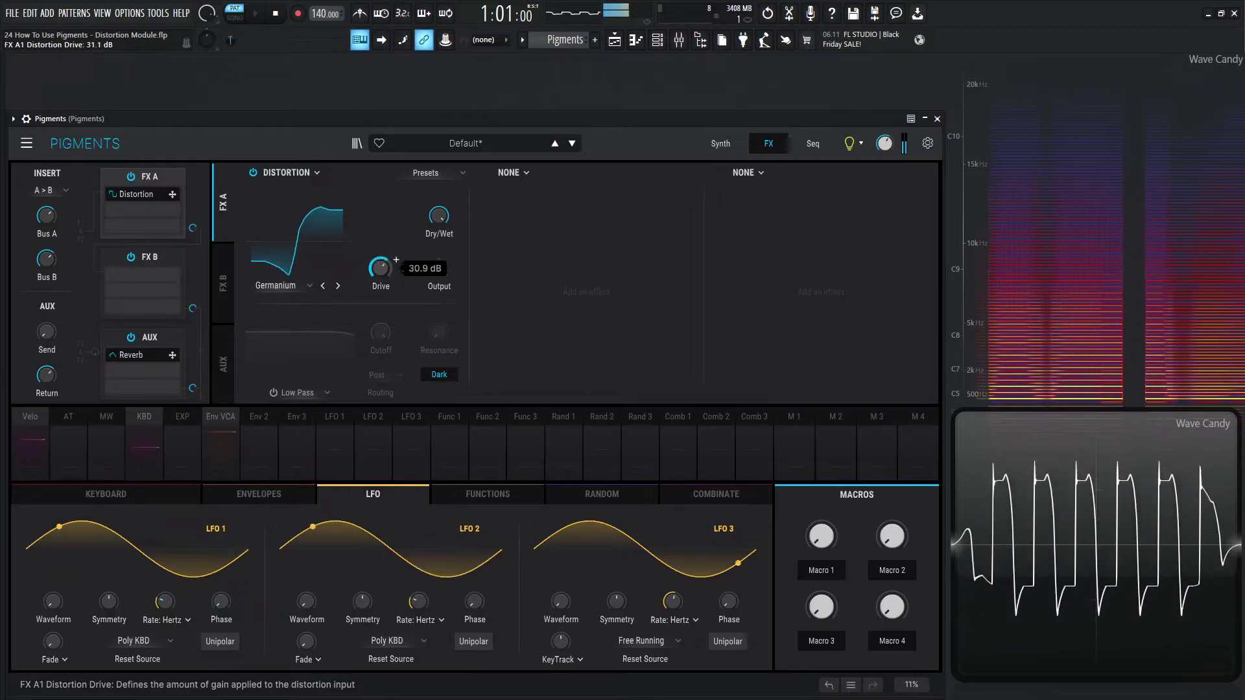
left_click(337, 285)
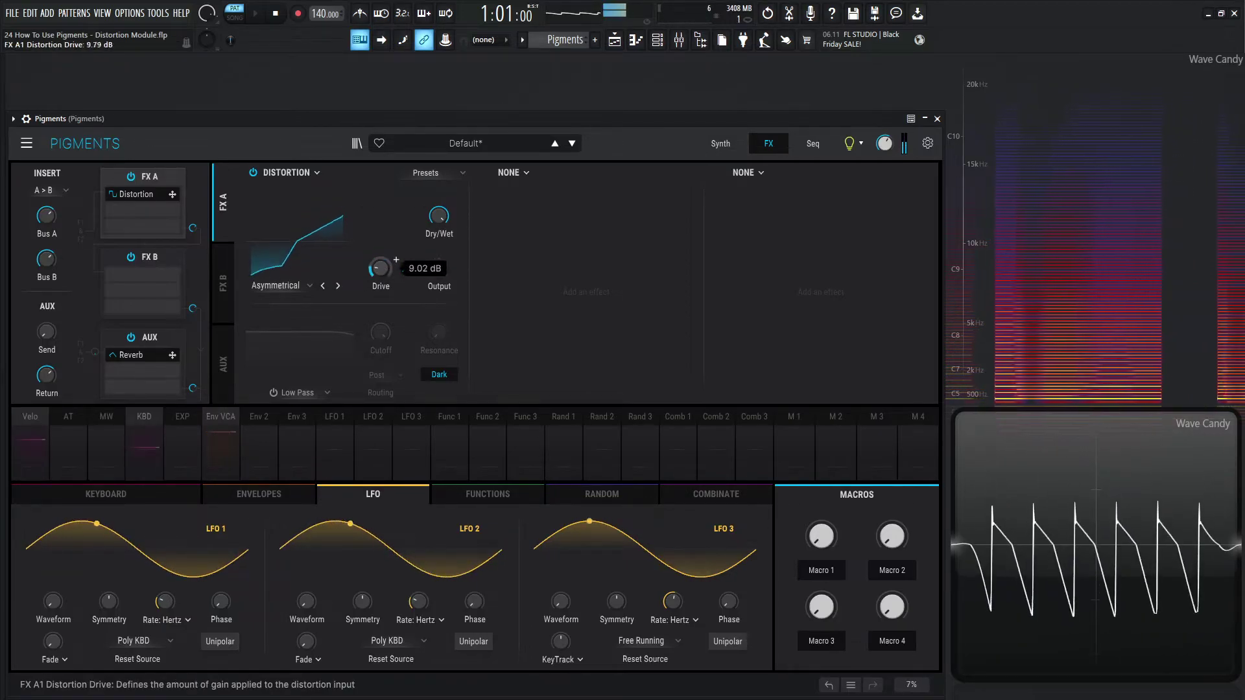
mouse_move(383, 272)
left_mouse_down()
mouse_move(383, 259)
mouse_move(383, 280)
left_mouse_up()
left_click_drag(439, 215, 438, 230)
left_click_drag(381, 268, 381, 262)
- Select the Wiggle type, vary its Drive below about 27.6 dB and raise the Dry/Wet mix
left_click(338, 285)
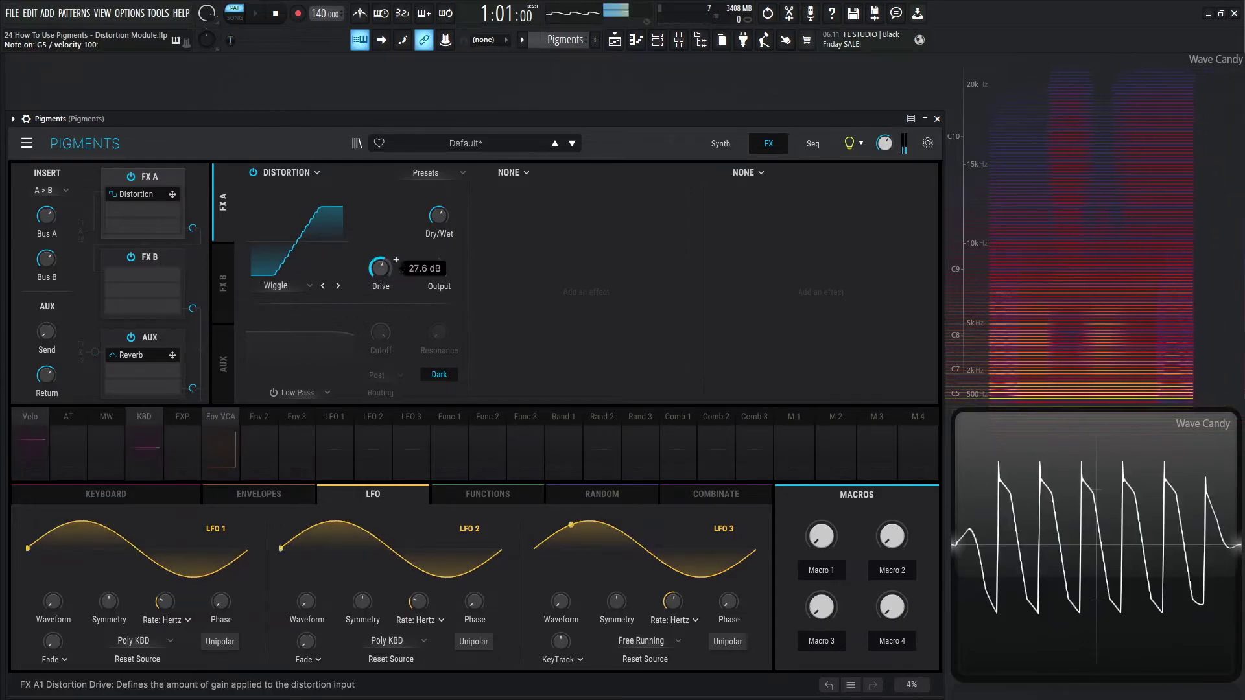
scroll(396, 259, "down", 5)
scroll(396, 260, "up", 3)
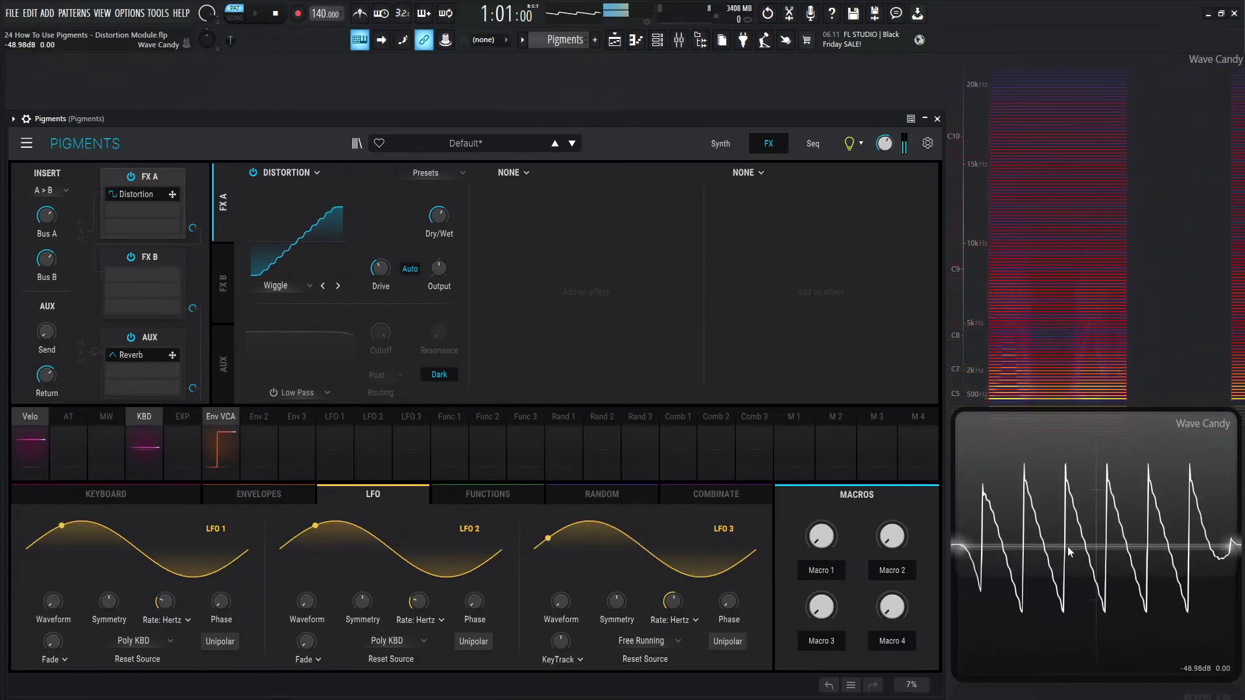
left_click_drag(444, 219, 444, 168)
- Select the Wavefolder type with the Sine shape and sweep its Drive down to the minimum
left_click(338, 286)
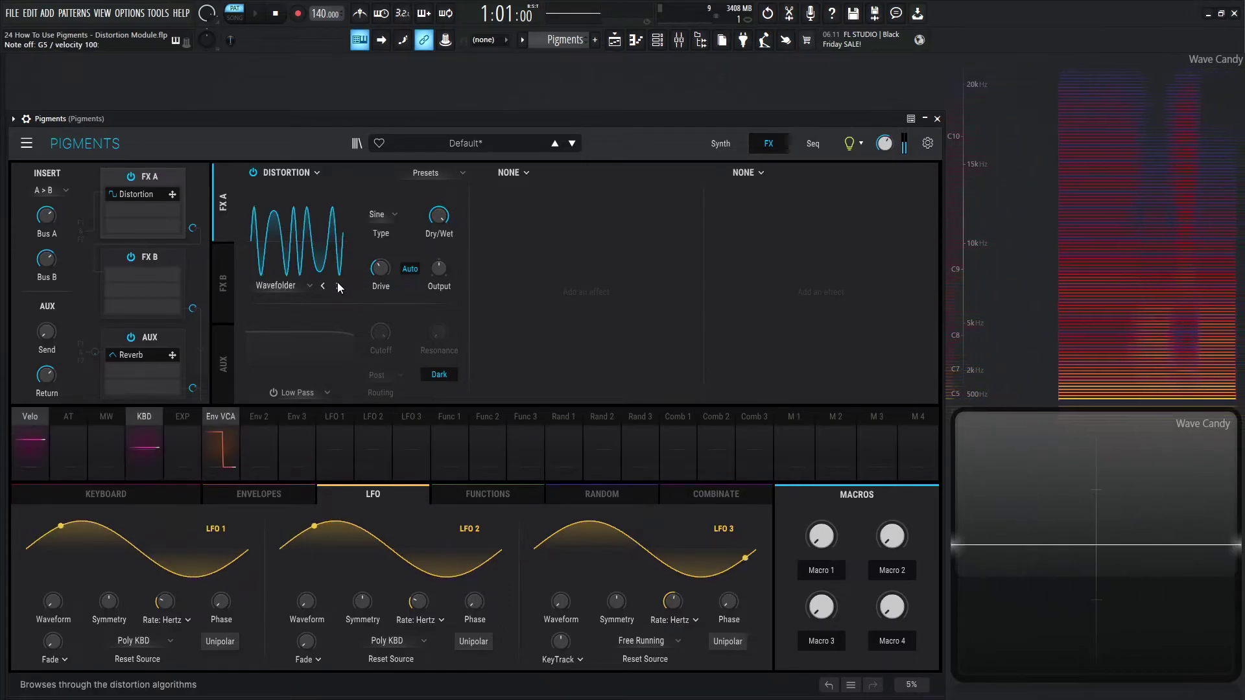
mouse_move(387, 270)
left_mouse_down()
mouse_move(380, 291)
mouse_move(380, 229)
mouse_move(382, 278)
left_mouse_up()
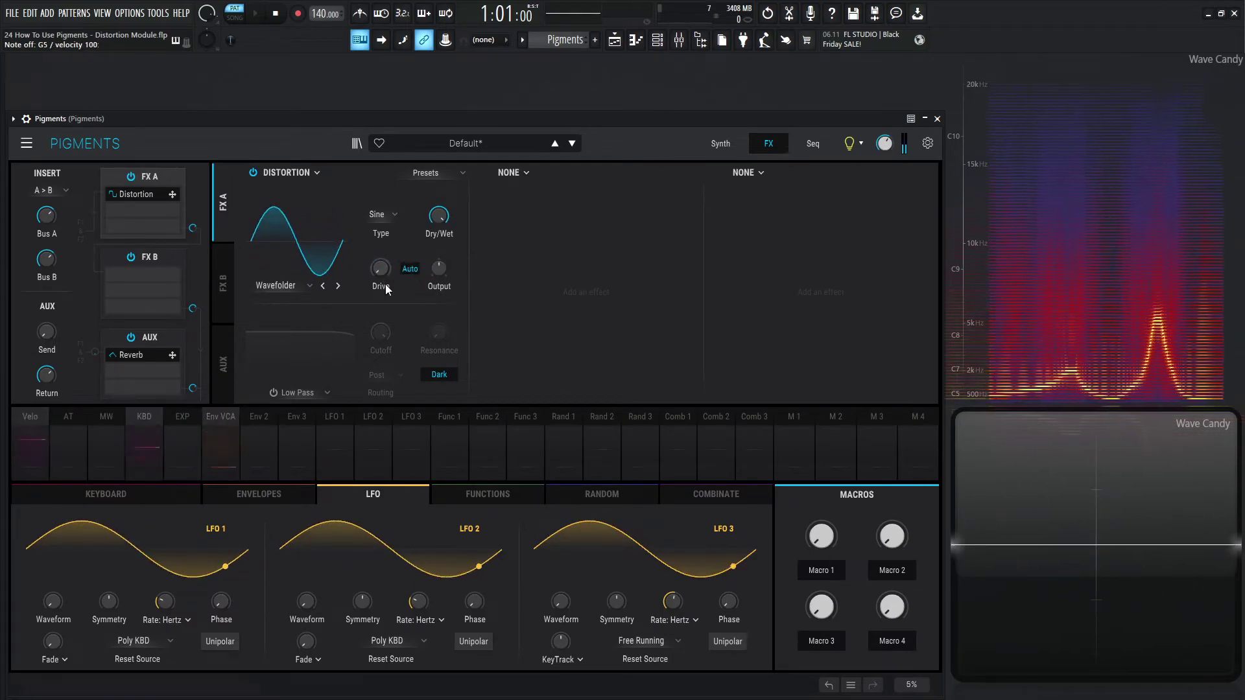
- Switch the Wavefolder's shape from Sine to Tri and sweep its Drive
left_click(385, 214)
left_click(389, 268)
mouse_move(381, 269)
left_mouse_down()
mouse_move(396, 259)
mouse_move(396, 288)
left_mouse_up()
- Select the Dual Fold distortion type and sweep its Drive to about 21.5 dB
left_click(285, 288)
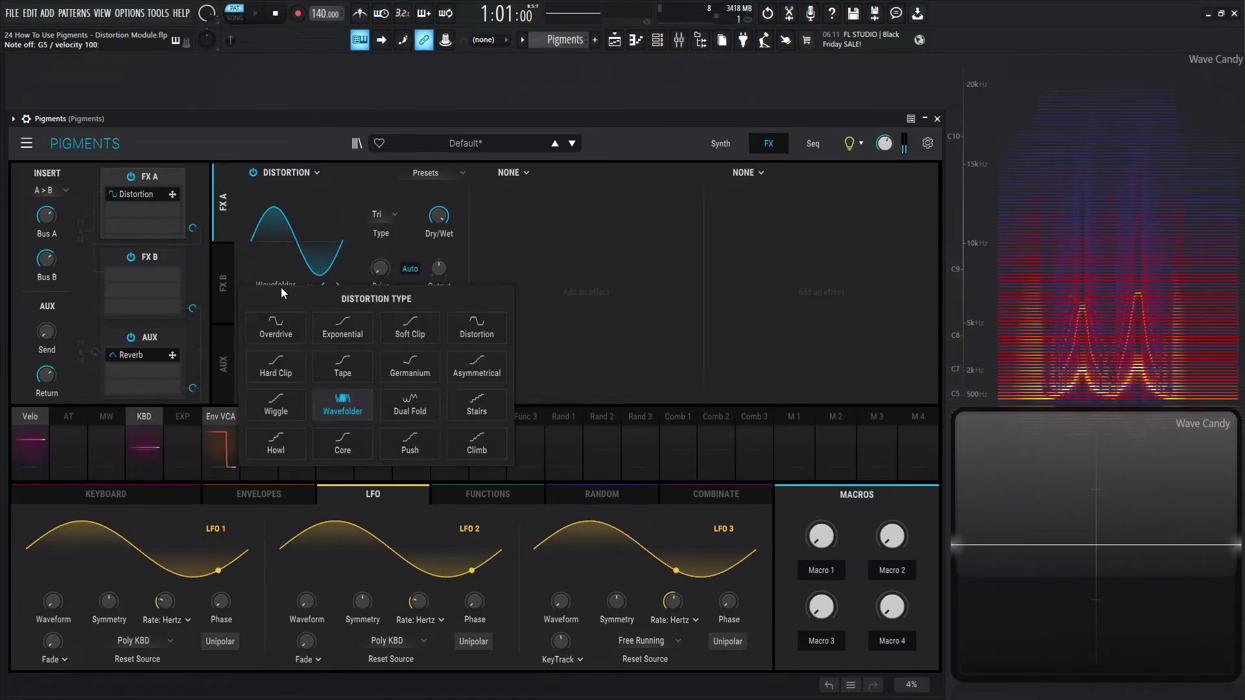
left_click(409, 403)
left_click_drag(380, 278, 396, 259)
- Audition the Stairs type, varying its Drive from about 8.26 dB up to about 22.7 dB
left_click(337, 286)
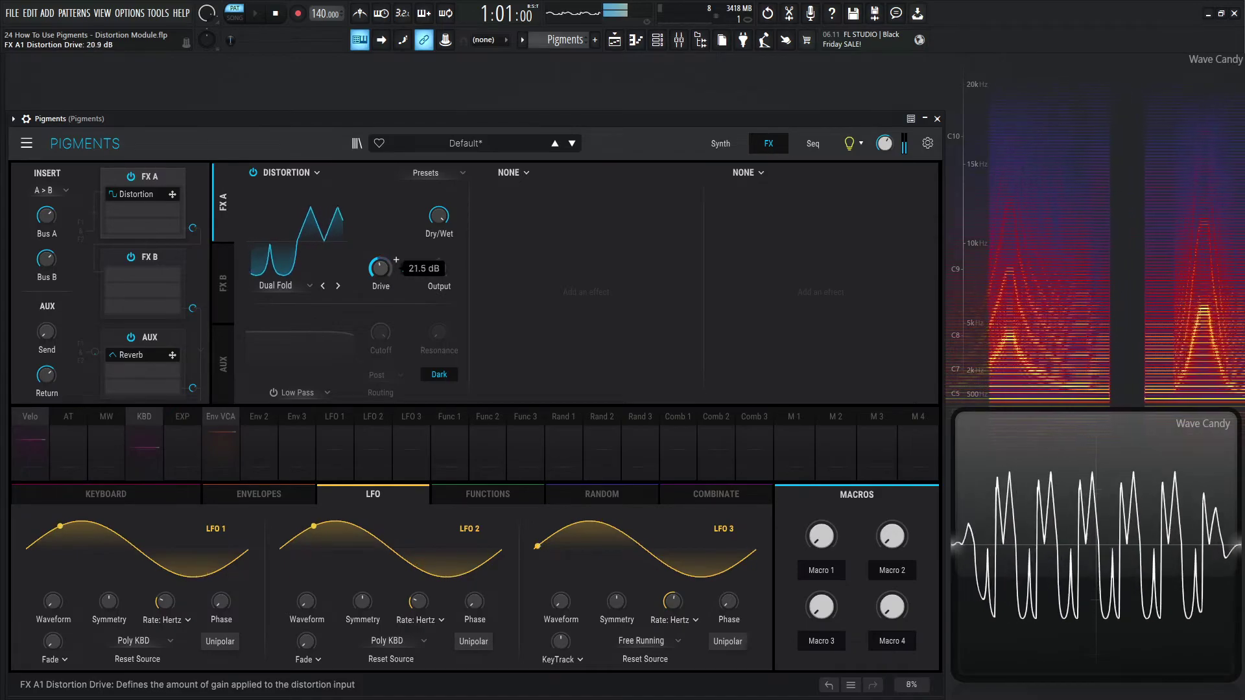
left_click(337, 286)
mouse_move(380, 268)
left_mouse_down()
mouse_move(396, 259)
mouse_move(381, 309)
mouse_move(384, 265)
left_mouse_up()
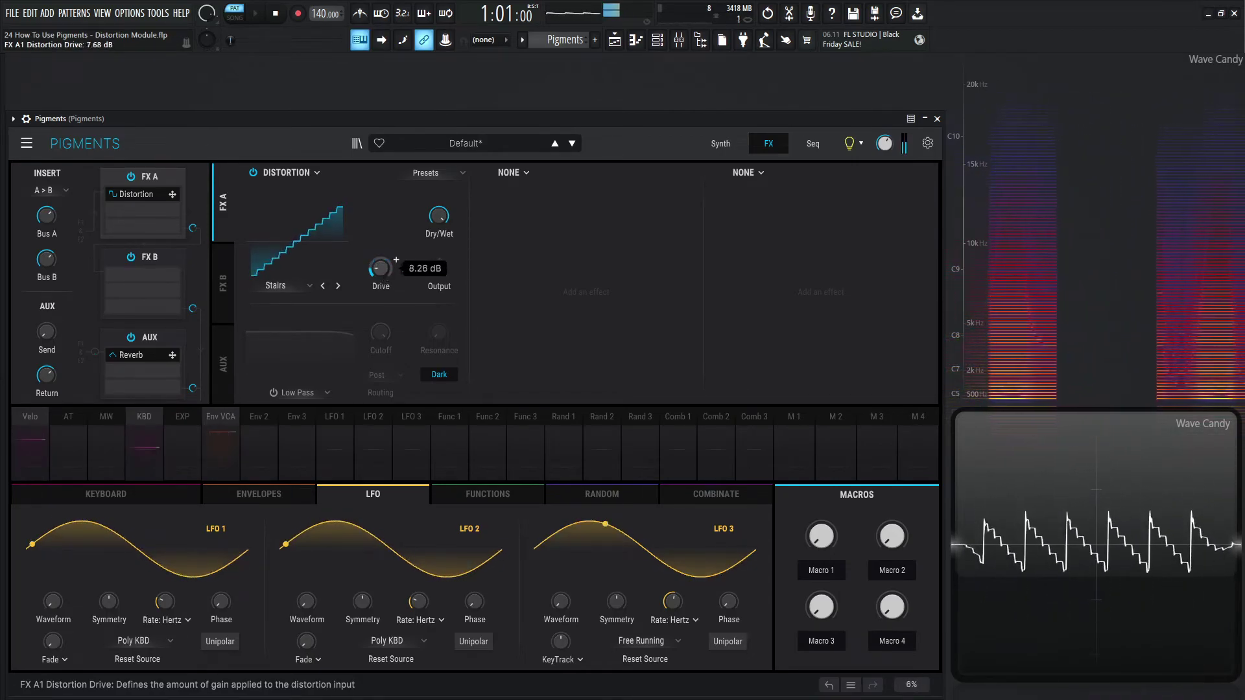
mouse_move(380, 269)
left_mouse_down()
mouse_move(381, 289)
mouse_move(381, 265)
left_mouse_up()
scroll(397, 259, "up", 15)
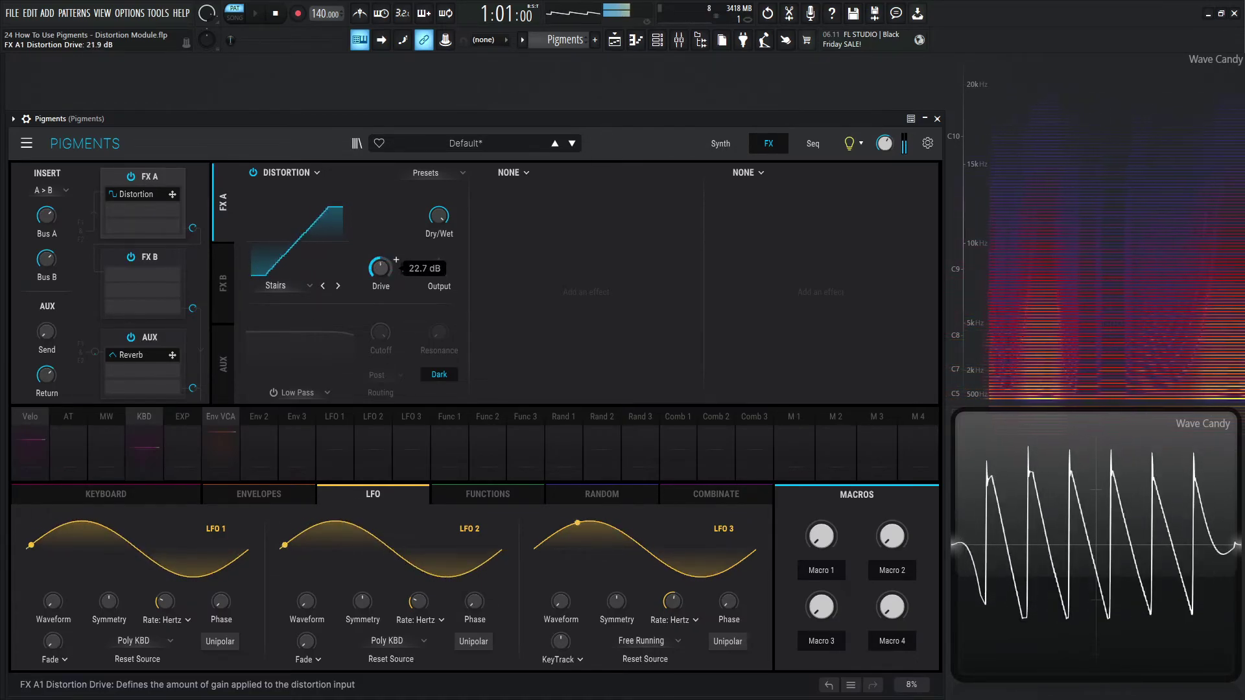
- Audition the Howl type while lowering its Drive to about 10.8 dB, and the Core type while raising it to about 15.6 dB
left_click(338, 286)
scroll(396, 260, "down", 10)
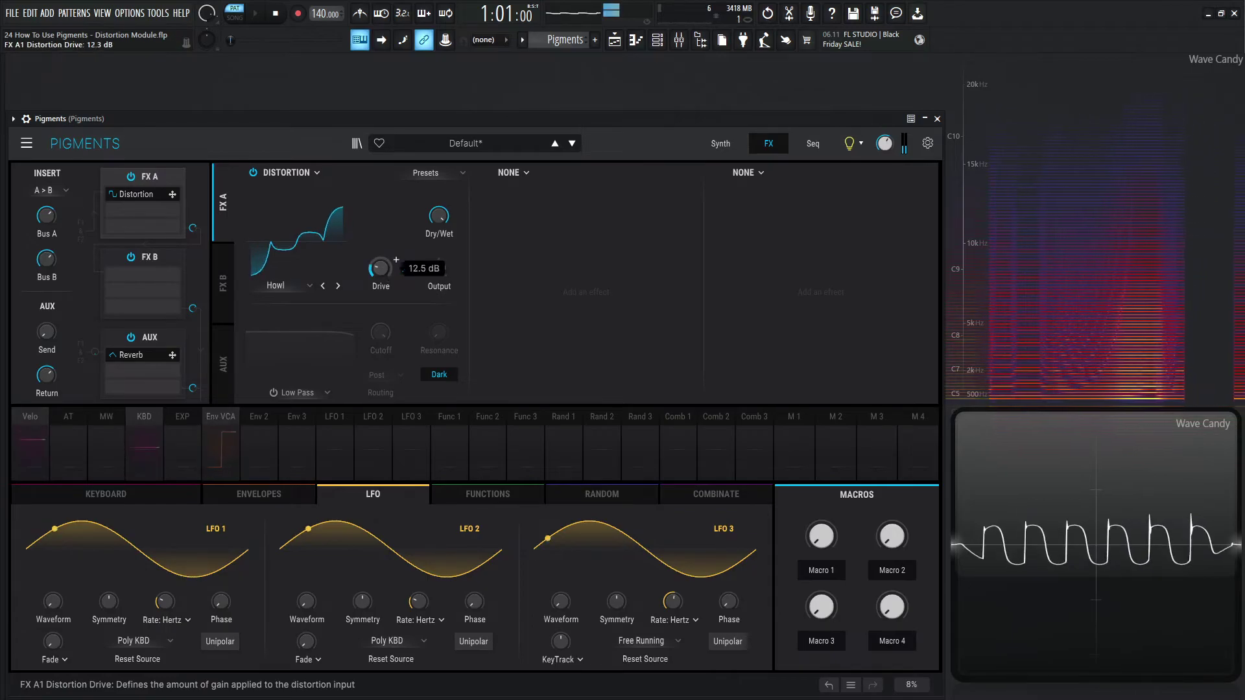
scroll(396, 259, "down", 6)
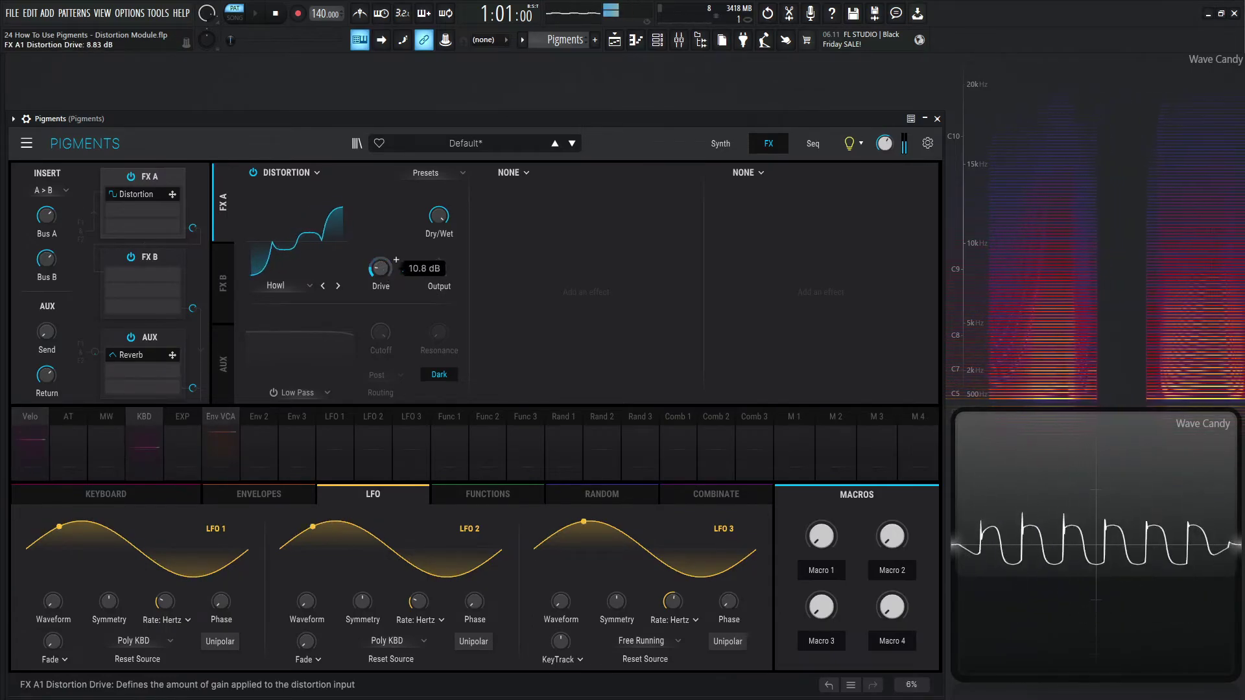
left_click(337, 286)
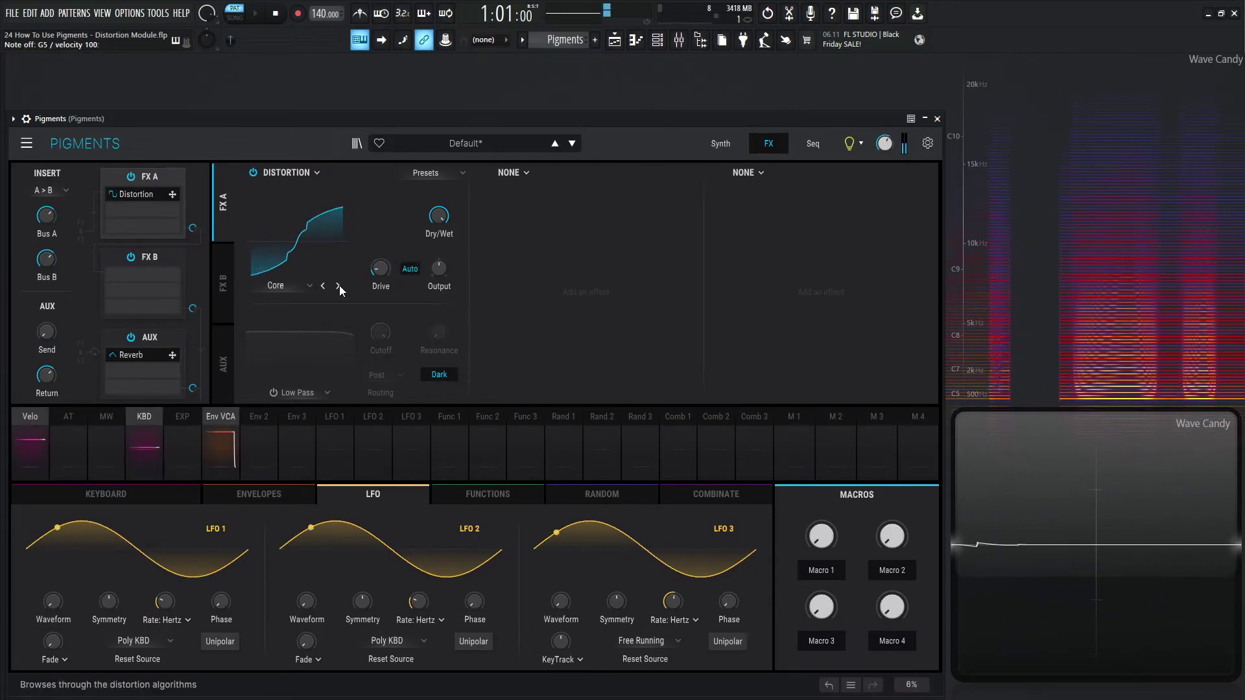
scroll(396, 259, "up", 8)
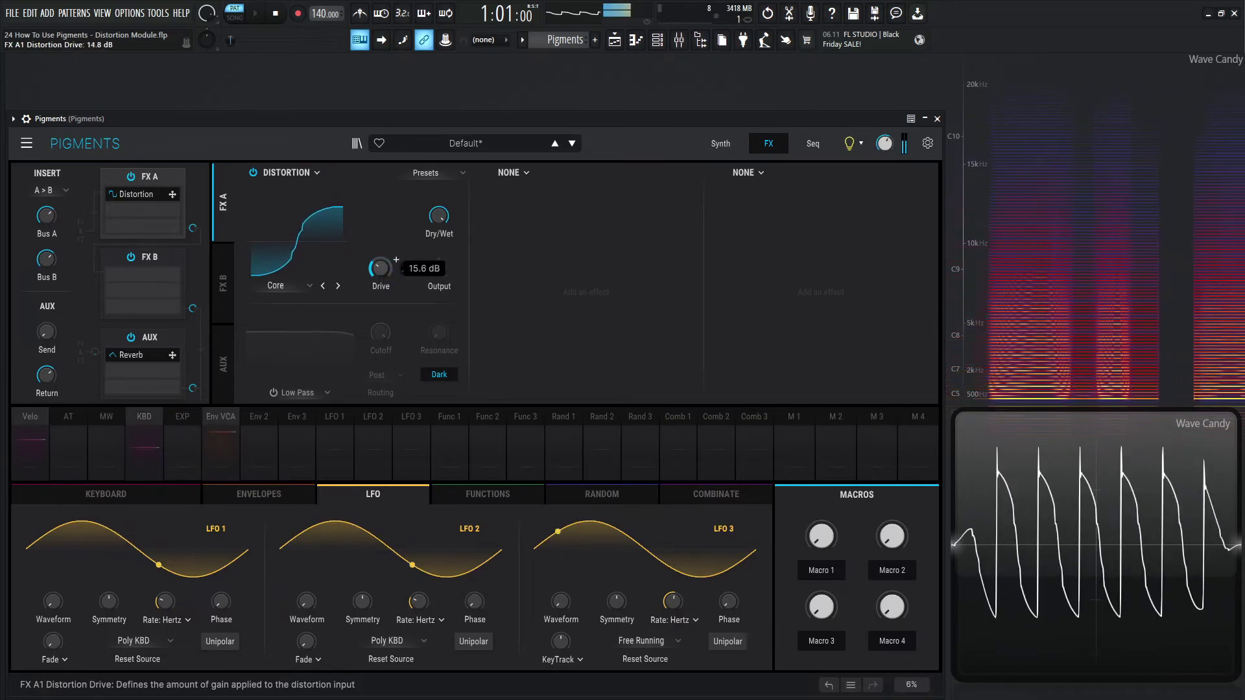
- Audition the Push type with Drive swept from about 0.960 to 35.3 dB, and the Climb type with Drive around 31.9 dB
left_click(338, 285)
scroll(396, 259, "down", 10)
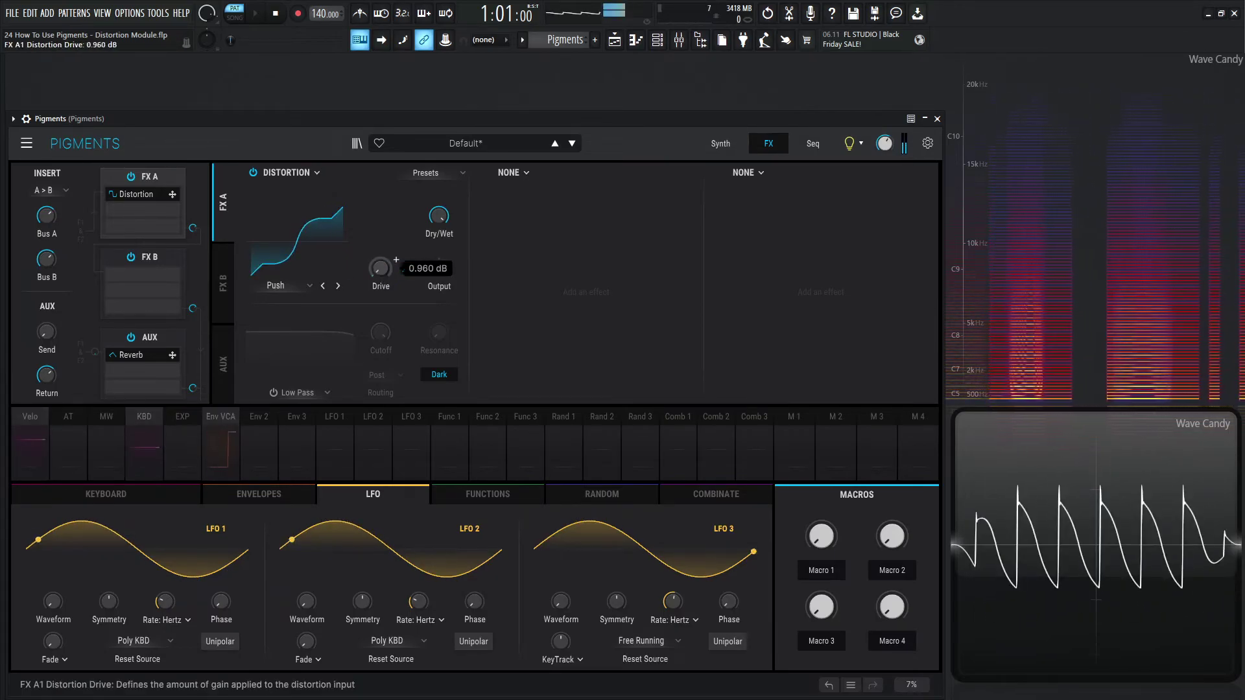
scroll(396, 259, "up", 6)
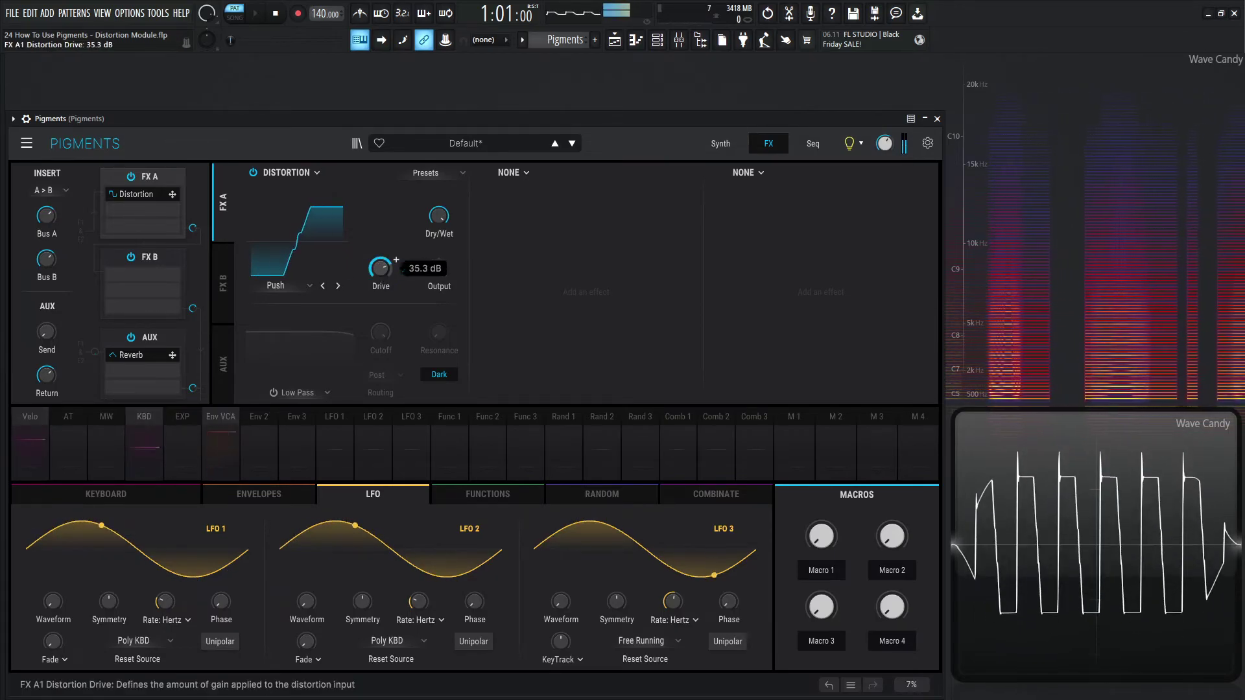
left_click(337, 286)
scroll(396, 259, "up", 10)
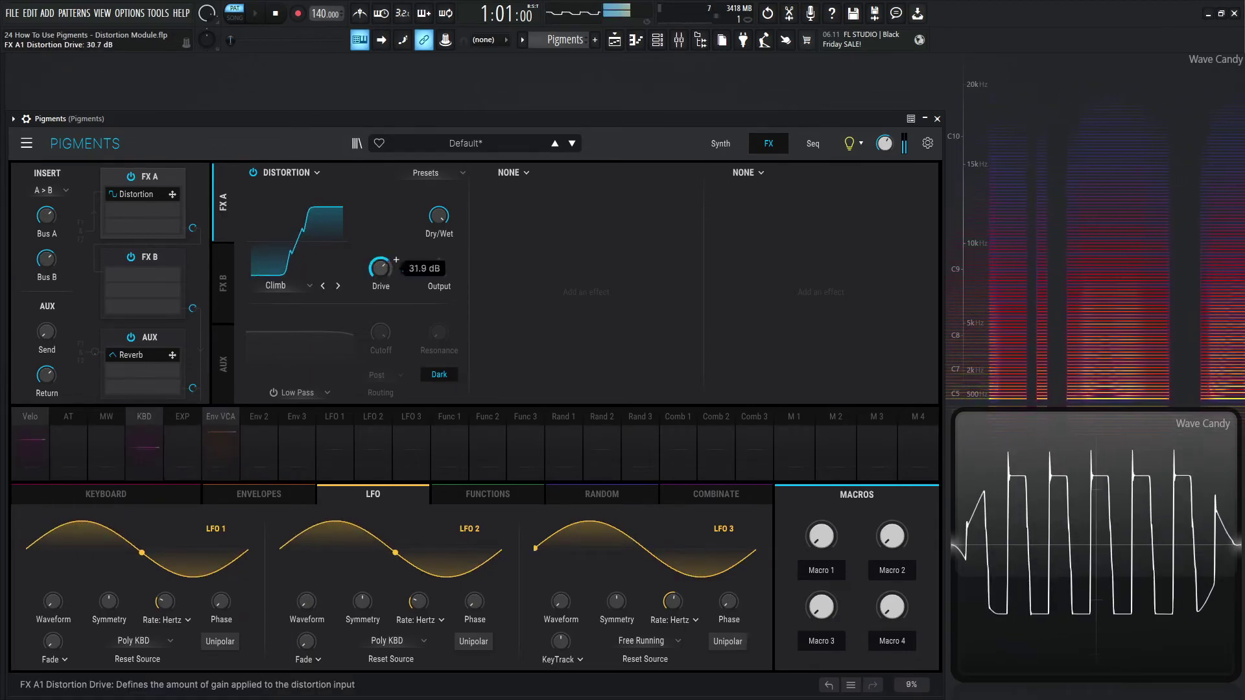
- Return the distortion to the Overdrive type and review the list of available distortion types
left_click(337, 286)
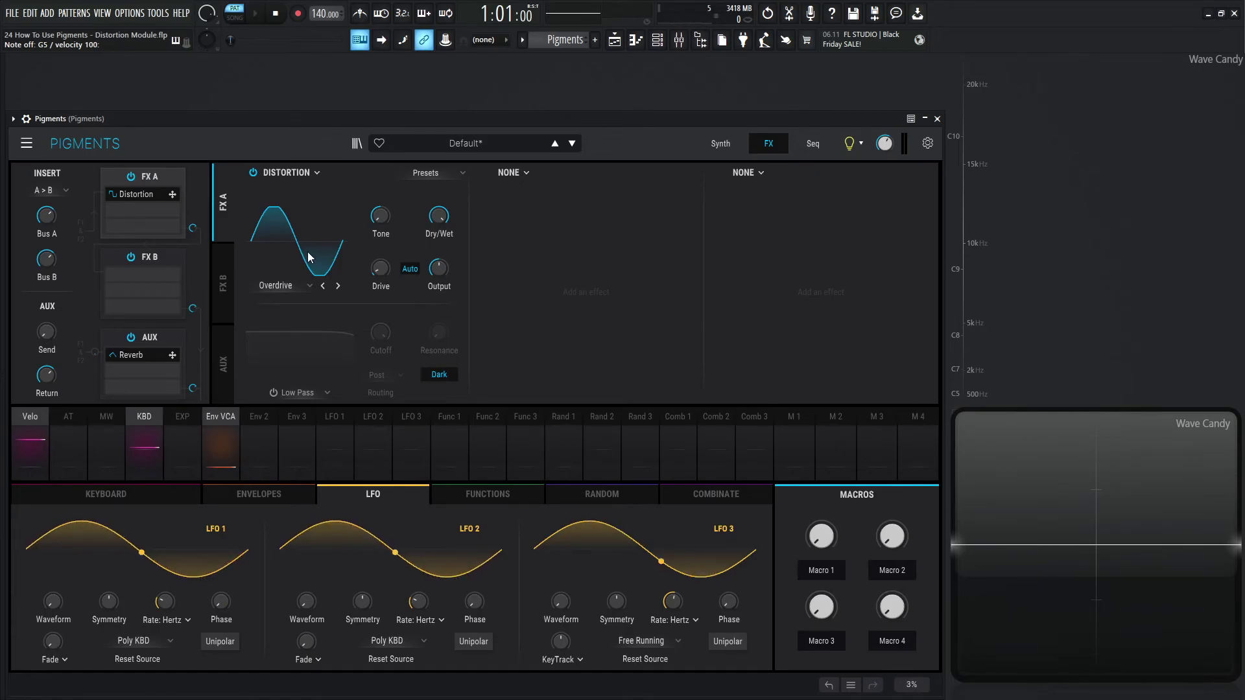
left_click(281, 285)
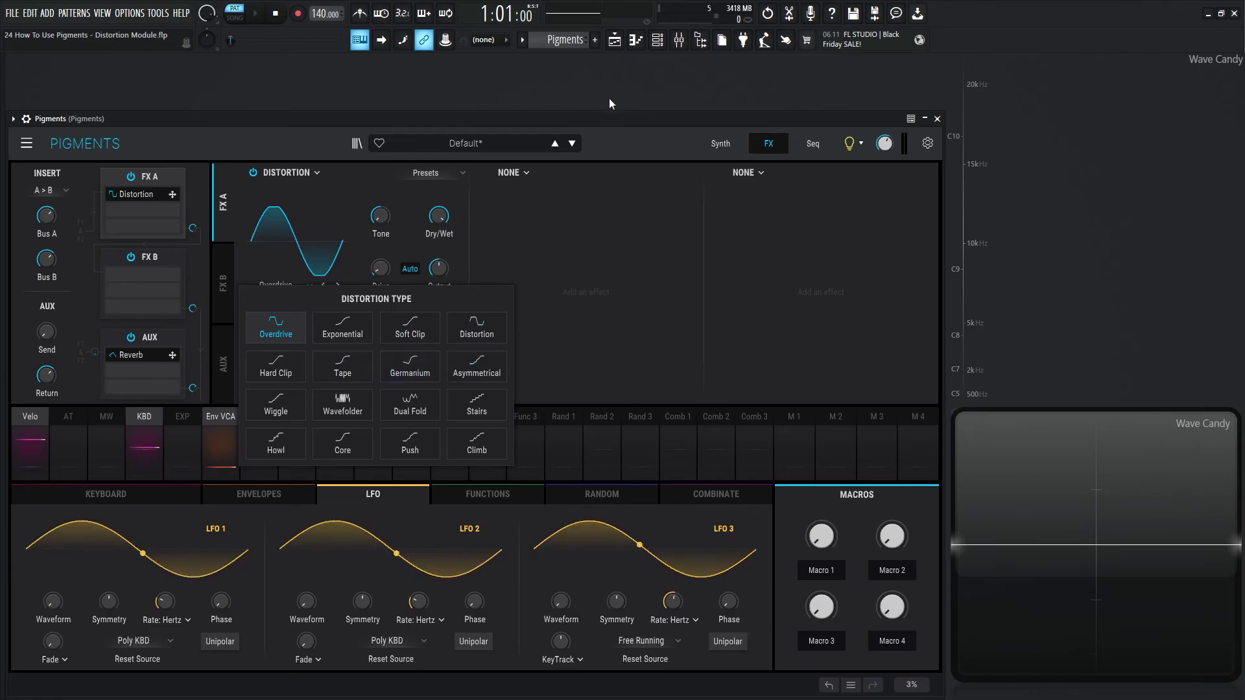
left_click(516, 178)
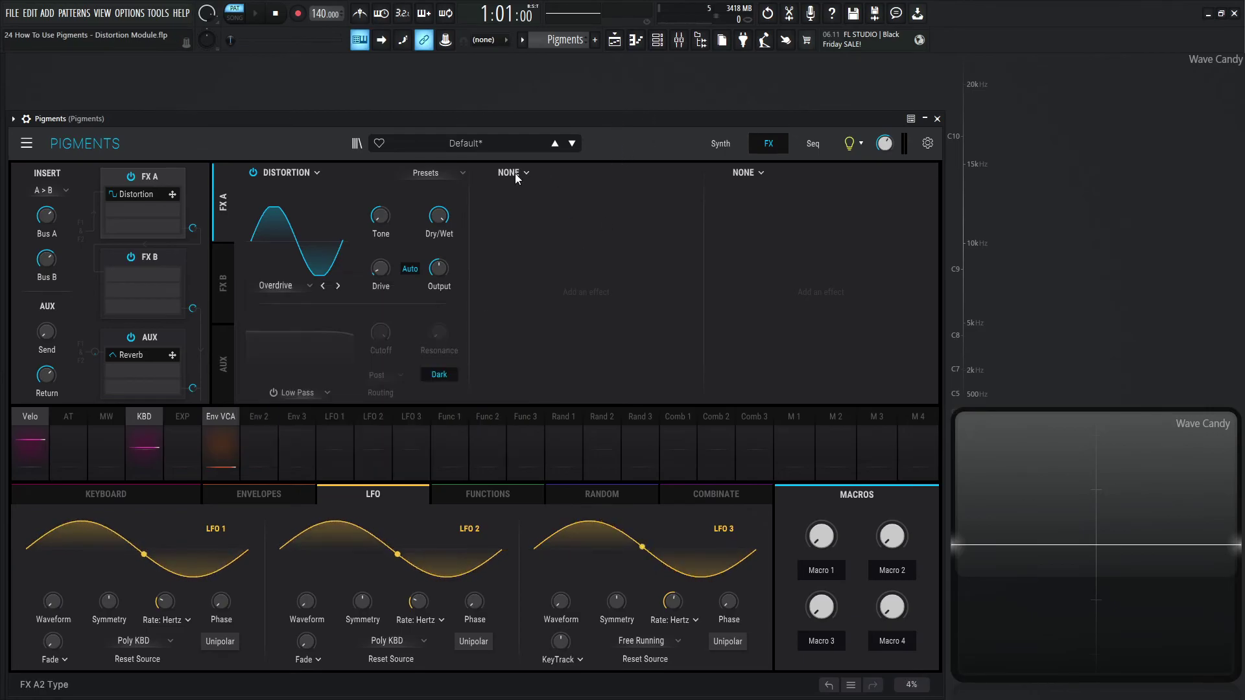
- Load a Distortion effect into both the second and third slots of FX A
left_click(511, 174)
left_click(543, 290)
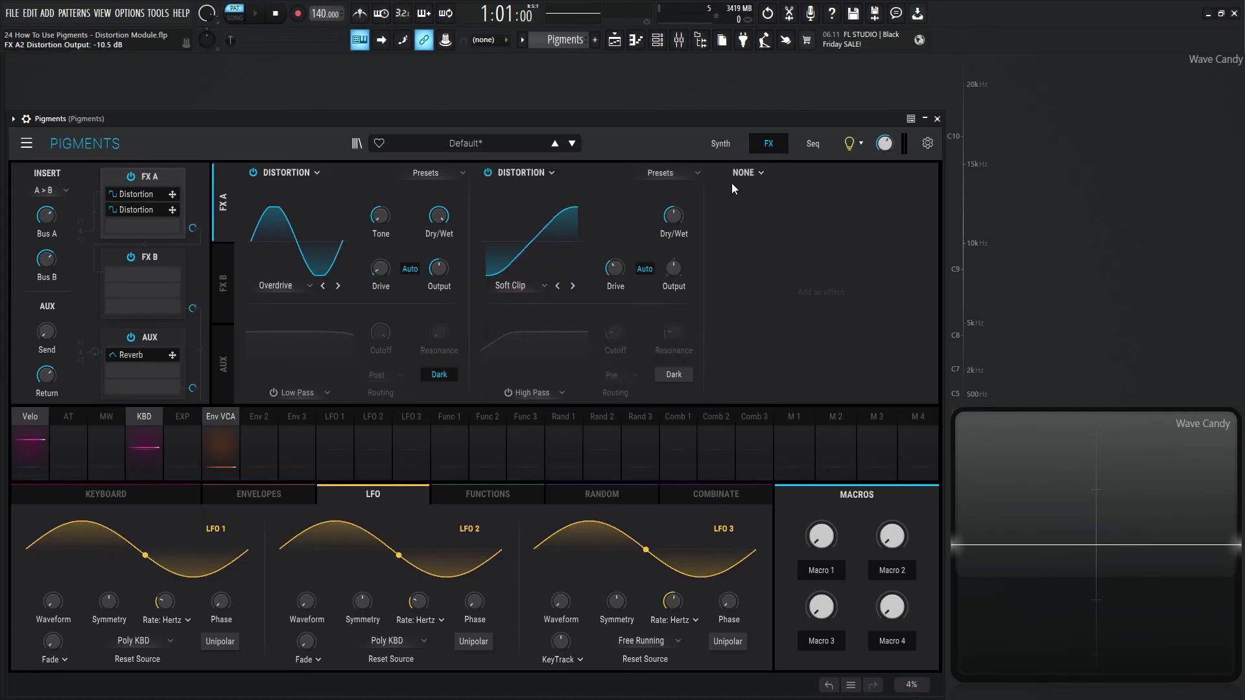
left_click(739, 174)
left_click(699, 289)
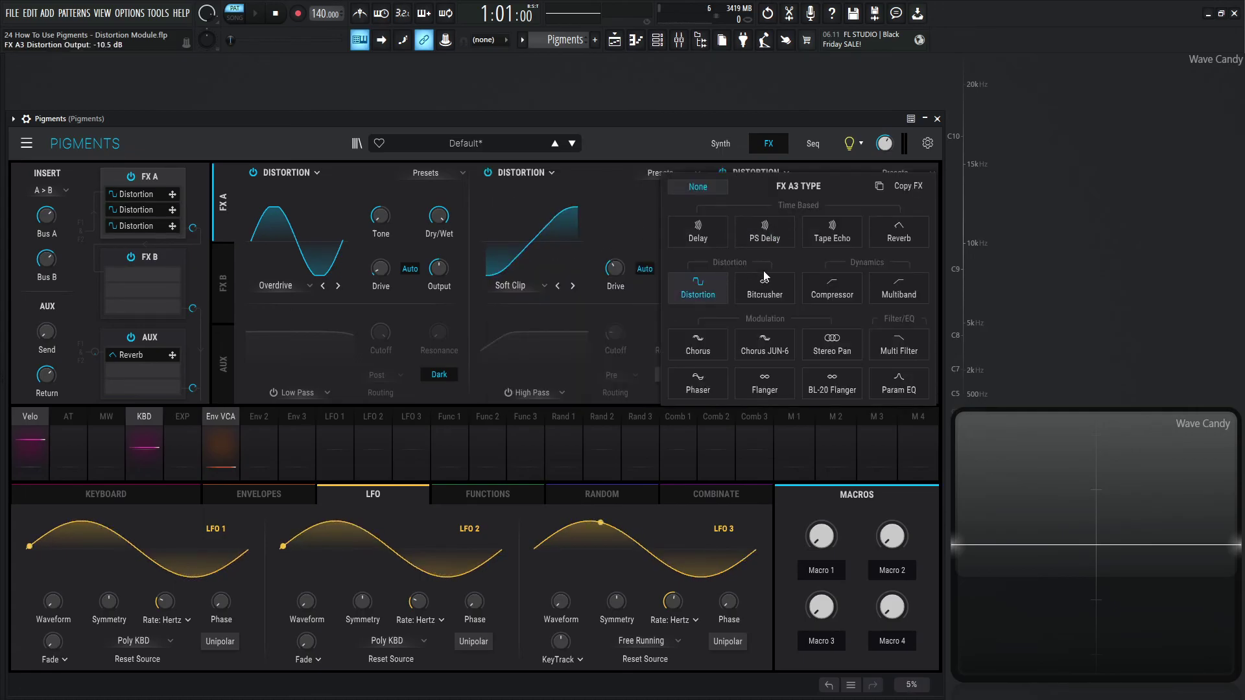
- Set the second distortion to Hard Clip and the third to Tape, lower the first's Output and set the second's to about -6.61 dB
left_click(572, 286)
left_click(807, 286)
left_click_drag(439, 268, 439, 293)
mouse_move(674, 268)
left_mouse_down()
mouse_move(673, 257)
mouse_move(678, 267)
left_mouse_up()
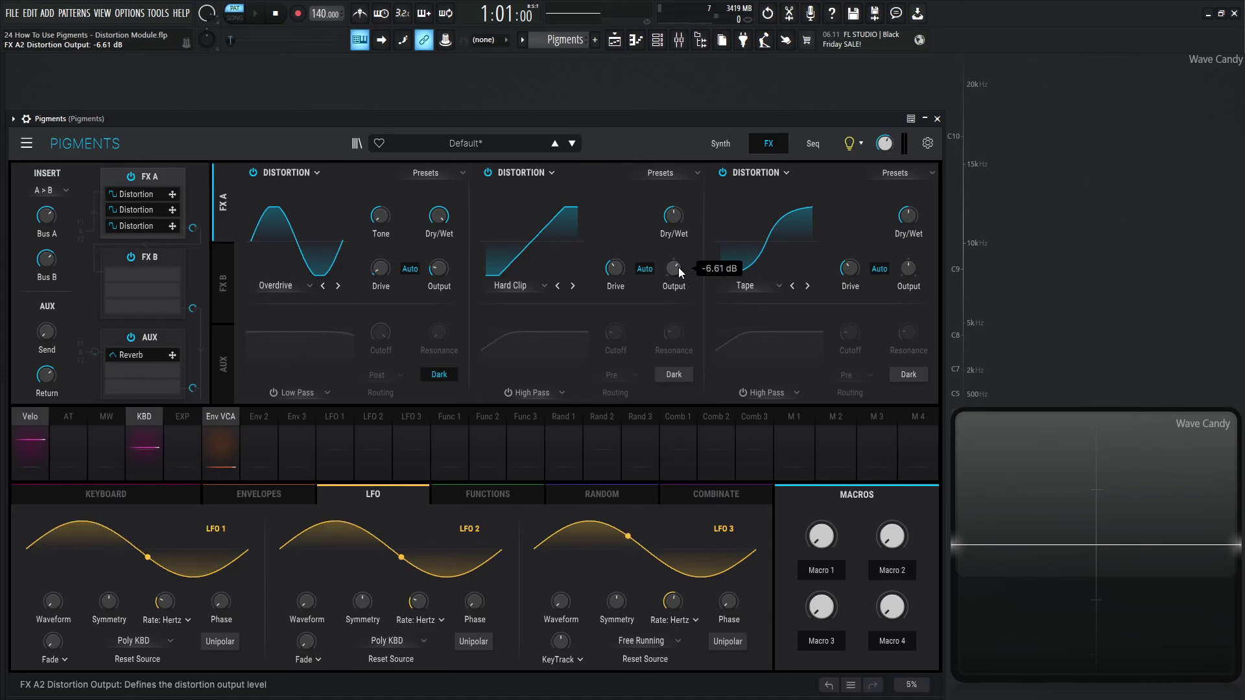